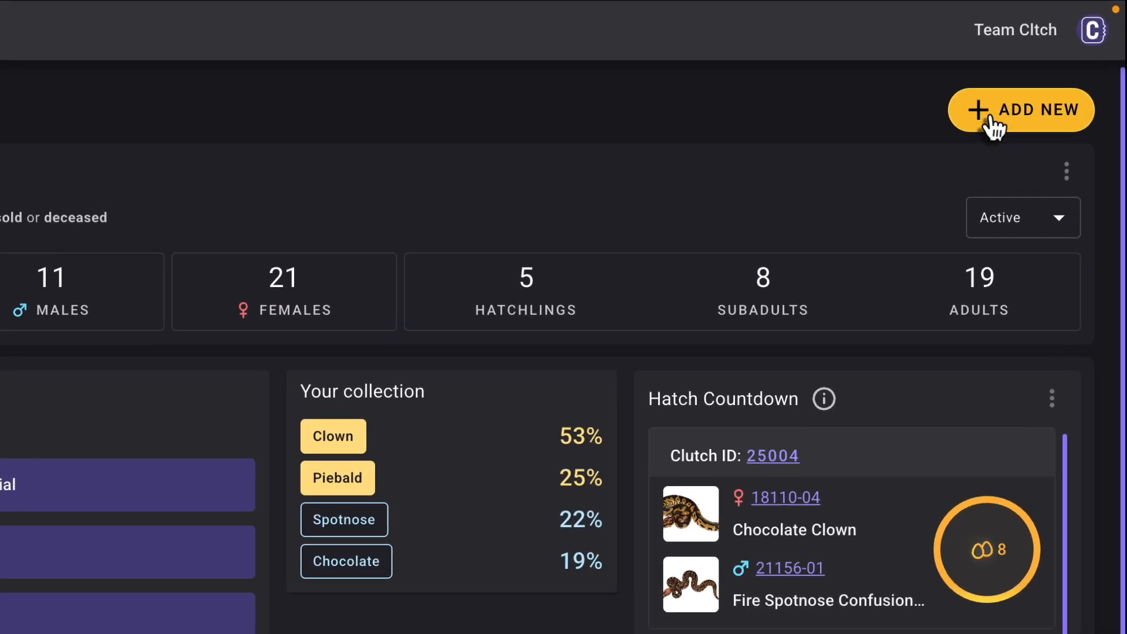
- Start a bulk upload of the reptile inventory and open its Google Sheets template
{"action": "left_click", "coordinate": [990, 72]}
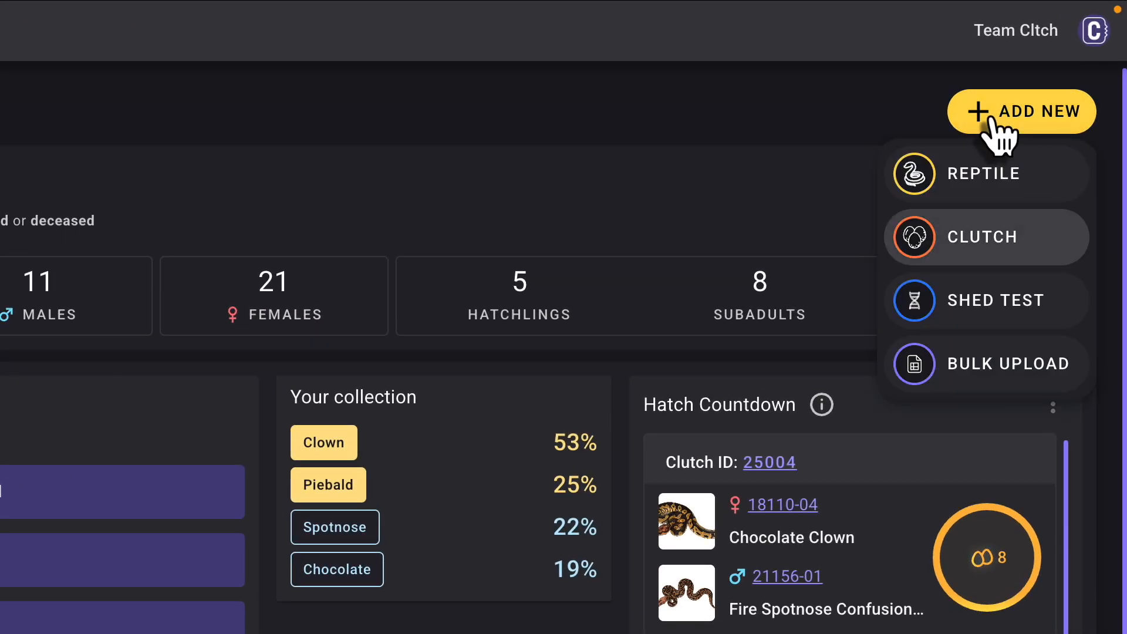
{"action": "left_click", "coordinate": [994, 365]}
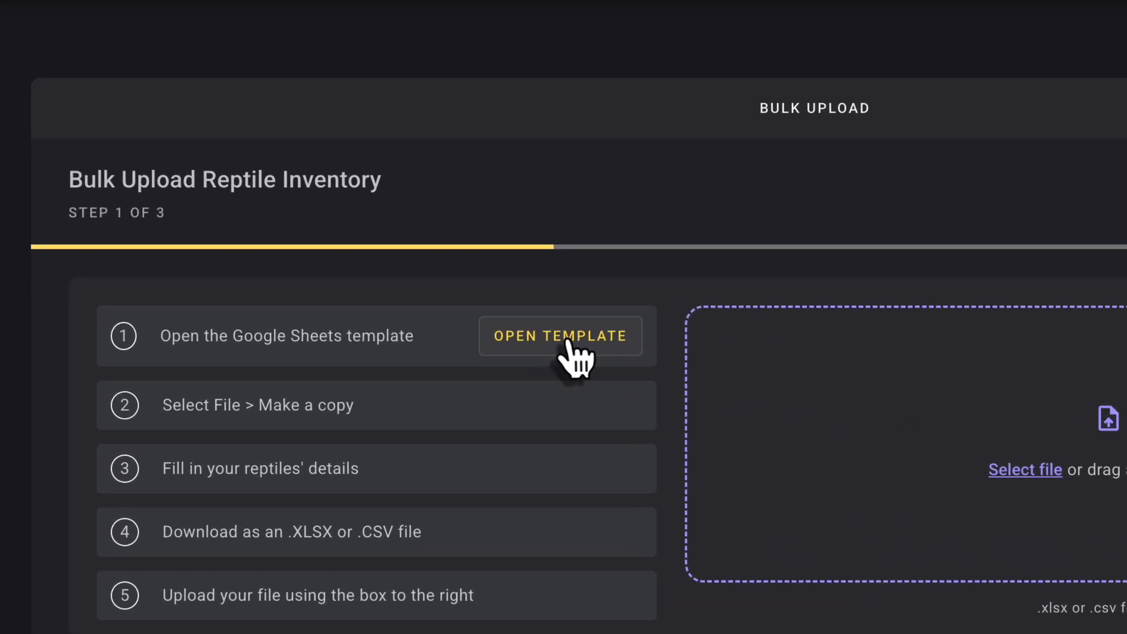
{"action": "left_click", "coordinate": [409, 243]}
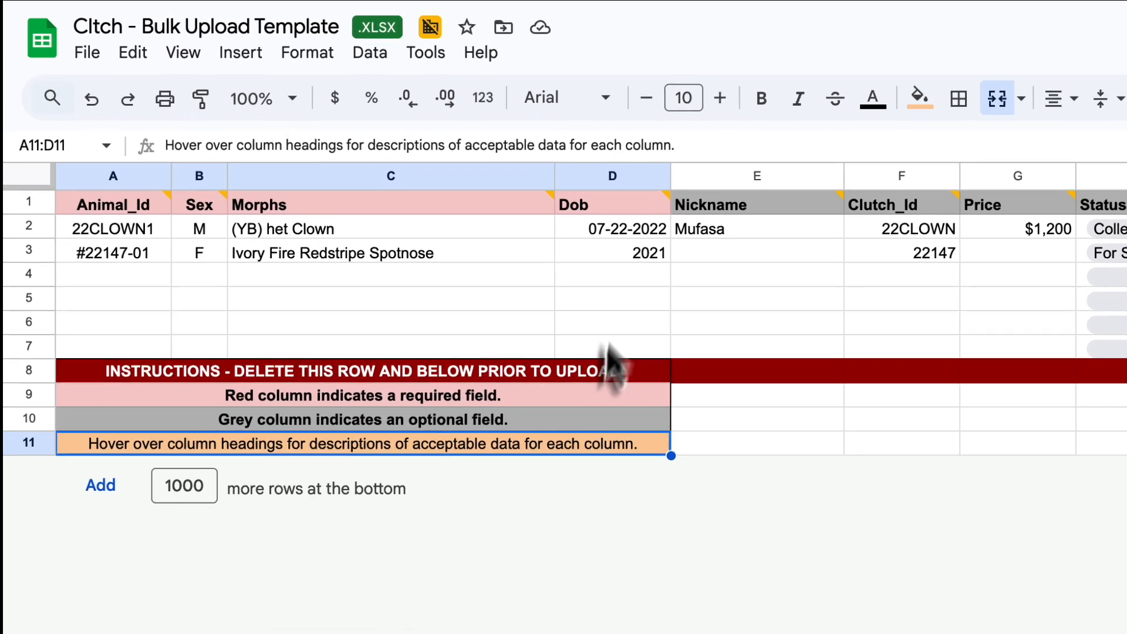
- Look over the template's required and optional columns and read the notes on the Animal_Id and Dob headings
{"action": "scroll", "coordinate": [637, 309], "scroll_direction": "right", "scroll_amount": 10}
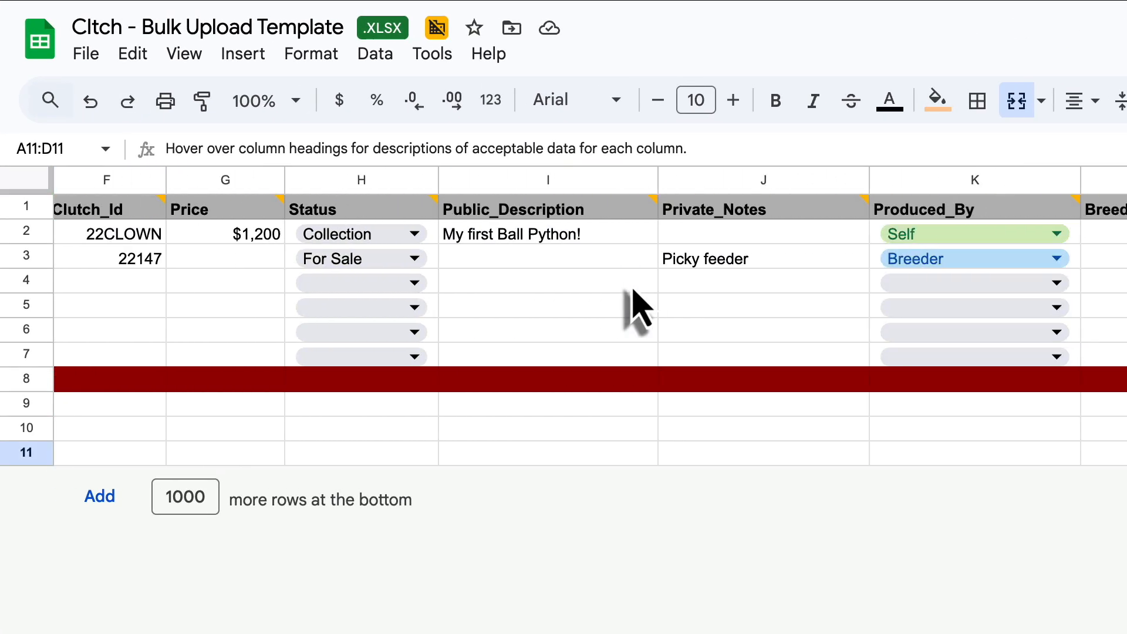
{"action": "scroll", "coordinate": [637, 309], "scroll_direction": "left", "scroll_amount": 10}
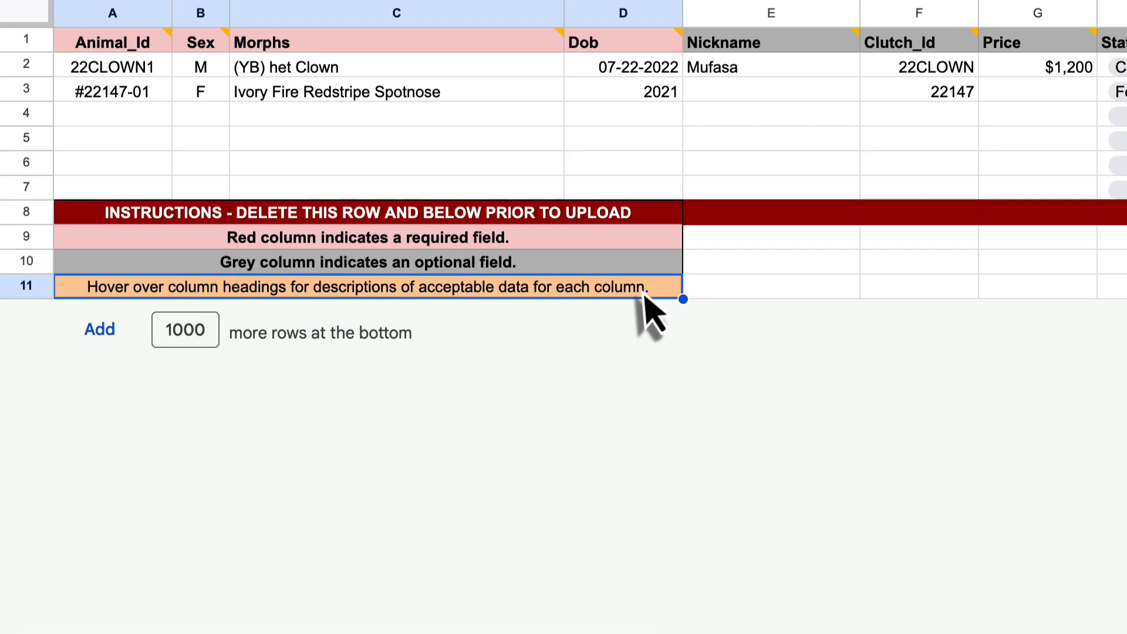
{"action": "mouse_move", "coordinate": [113, 41]}
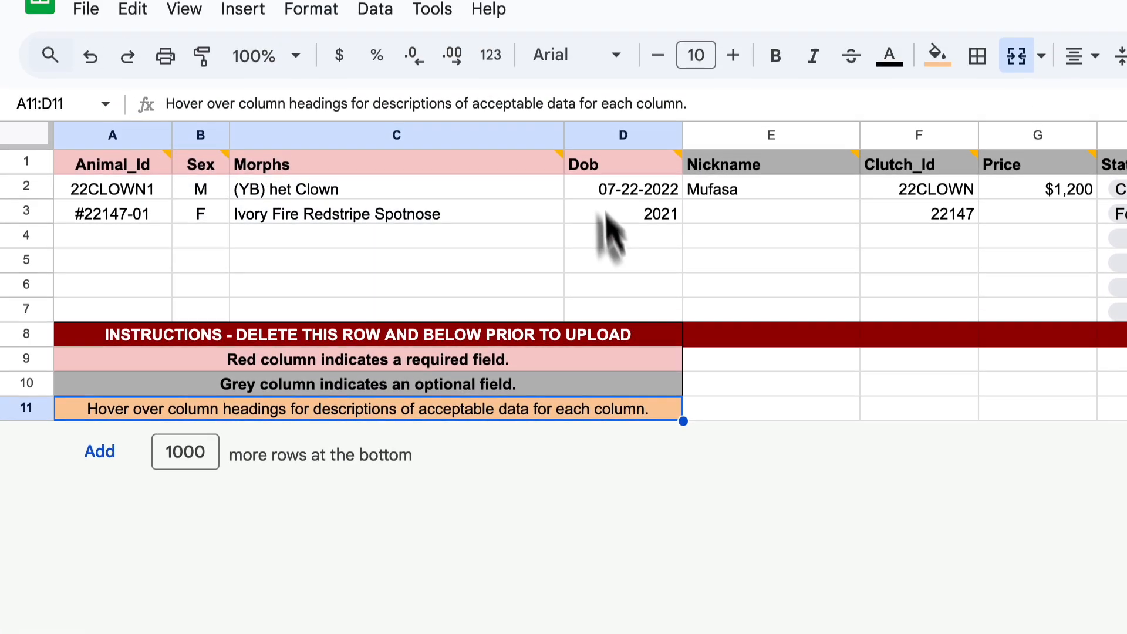
{"action": "mouse_move", "coordinate": [596, 48]}
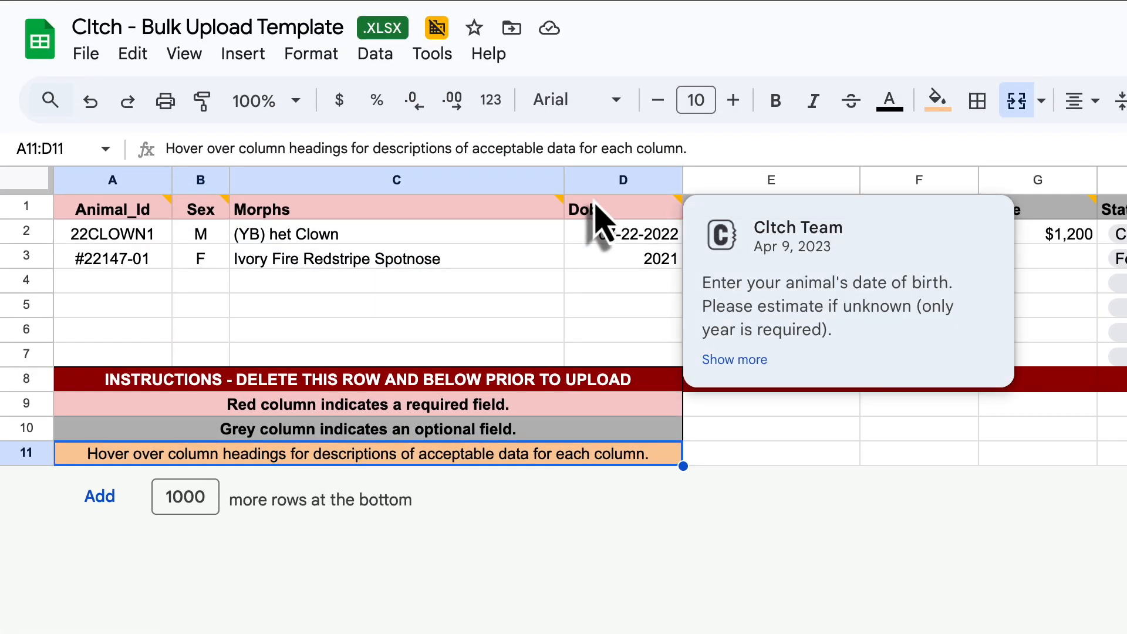
{"action": "scroll", "coordinate": [598, 223], "scroll_direction": "right", "scroll_amount": 10}
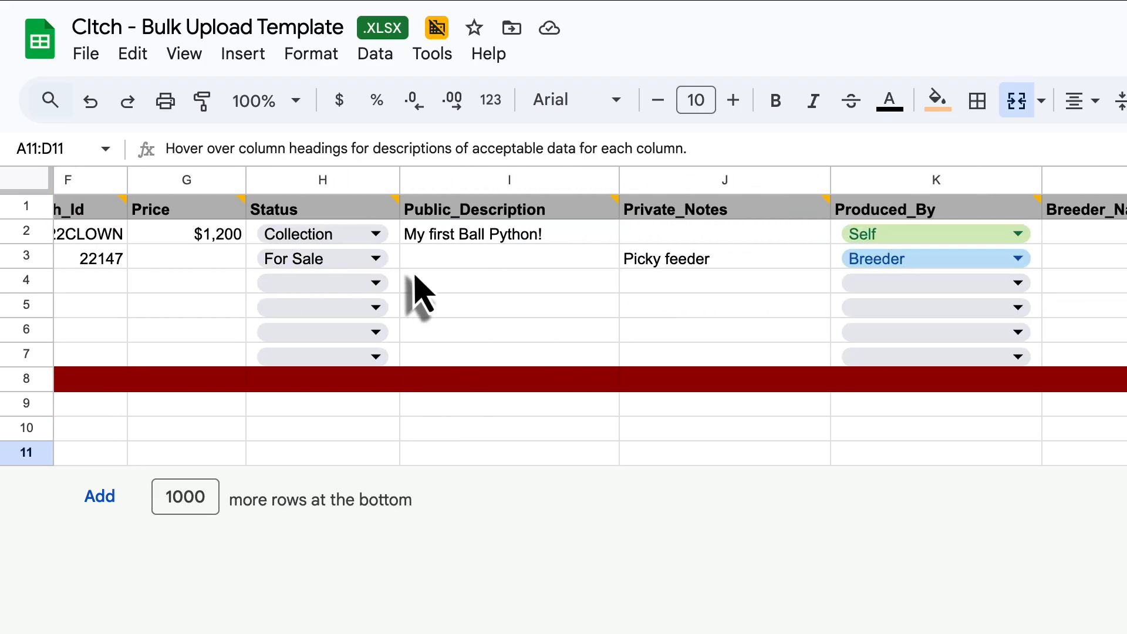
{"action": "scroll", "coordinate": [418, 297], "scroll_direction": "left", "scroll_amount": 10}
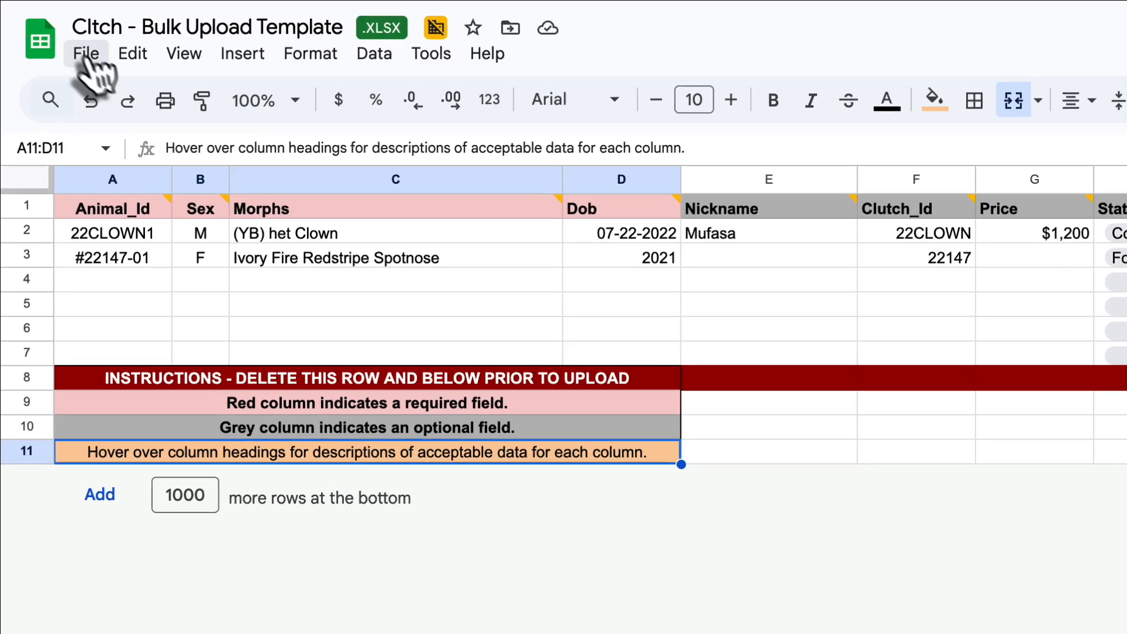
- Make a copy of the template spreadsheet named "My Collection"
{"action": "left_click", "coordinate": [108, 32]}
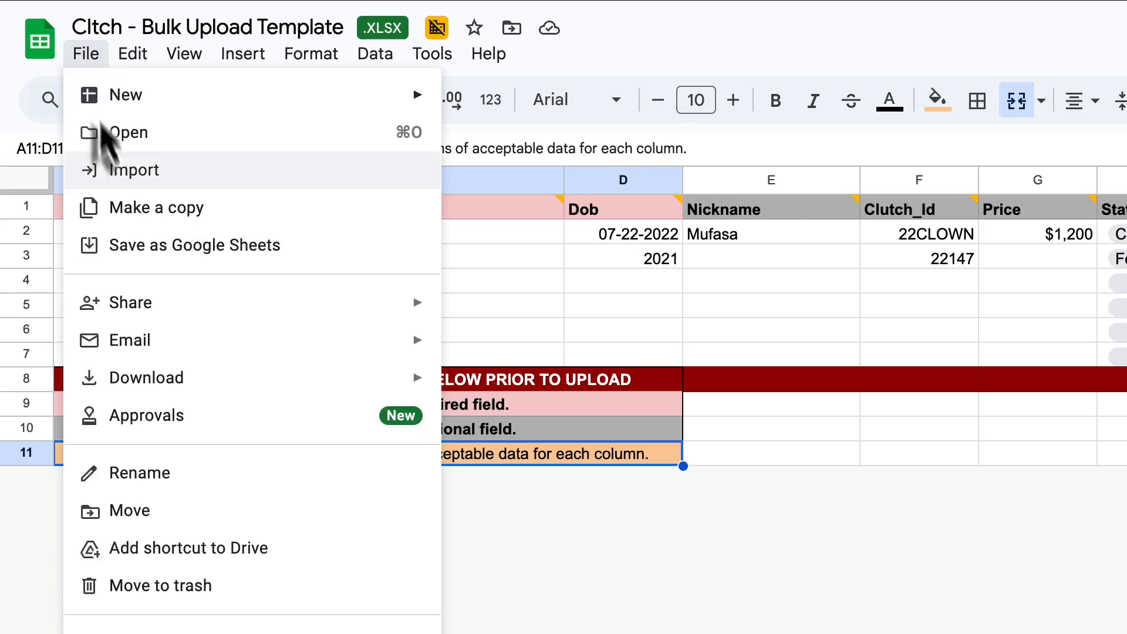
{"action": "left_click", "coordinate": [126, 229]}
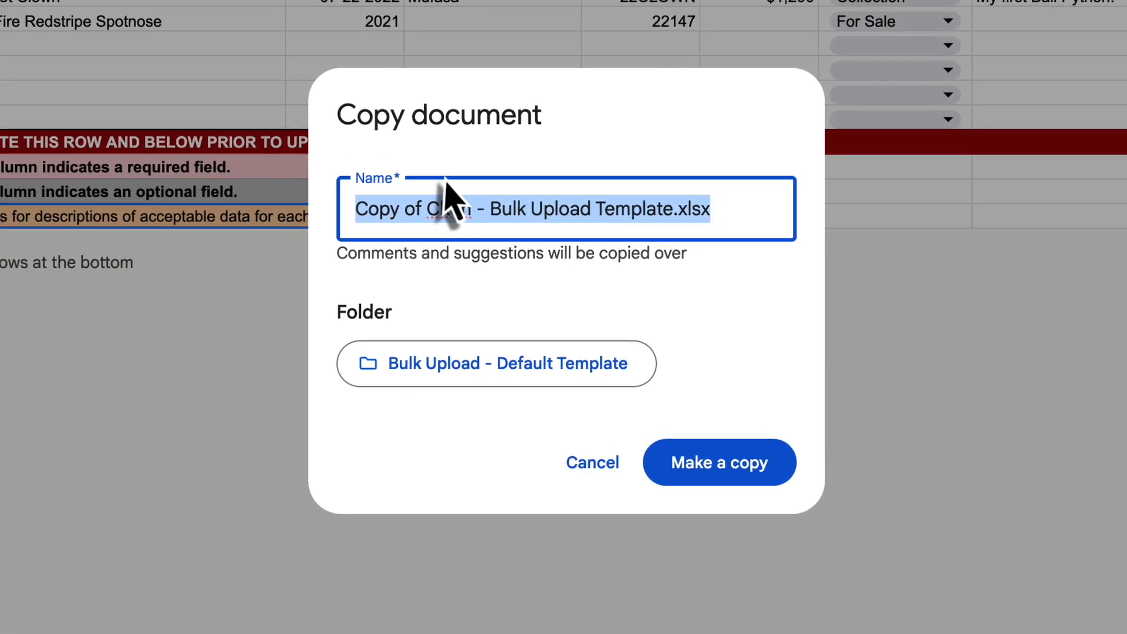
{"action": "type", "text": "My Collection"}
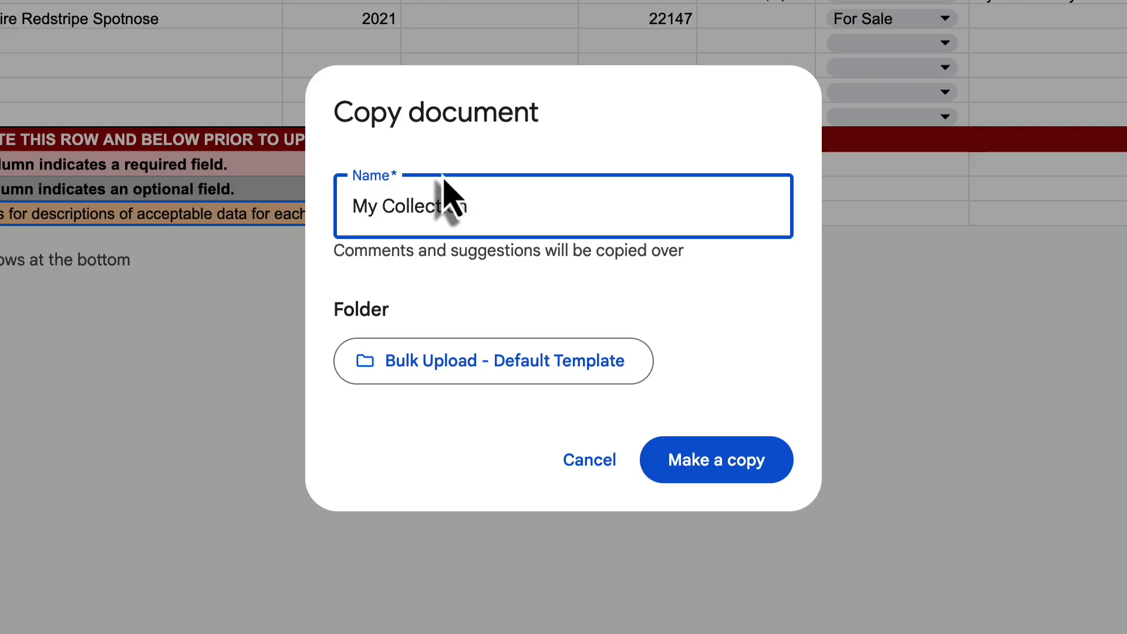
{"action": "left_click", "coordinate": [727, 470]}
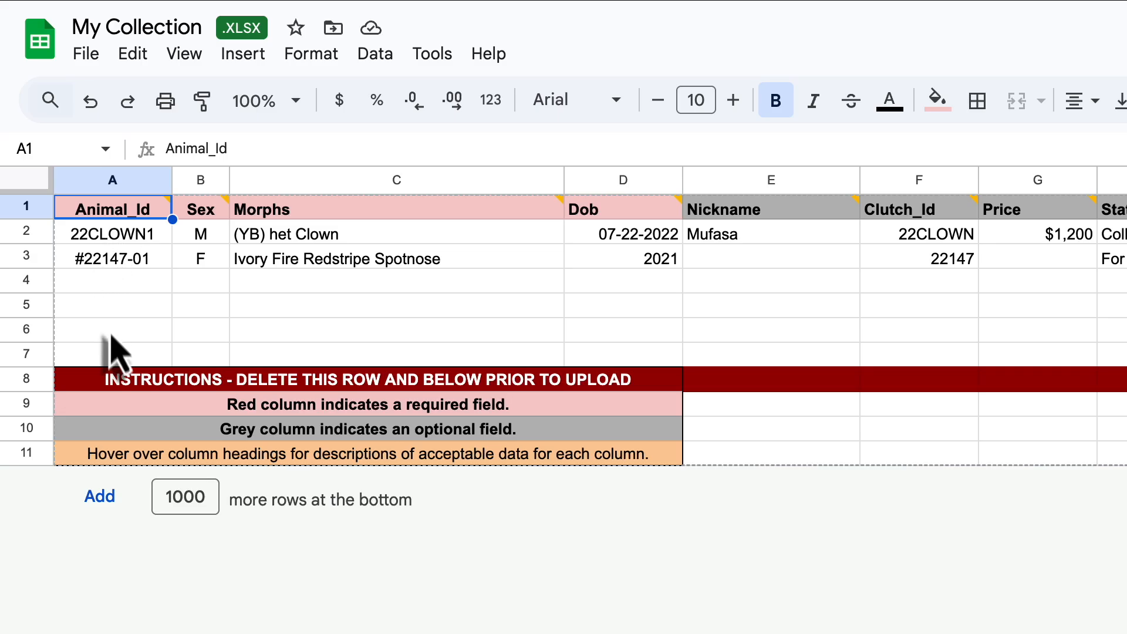
- Check the empty Animal_Id, Sex and Morphs cells in row 4 and read the full note on the Morphs heading
{"action": "left_click", "coordinate": [101, 281]}
{"action": "left_click", "coordinate": [208, 280]}
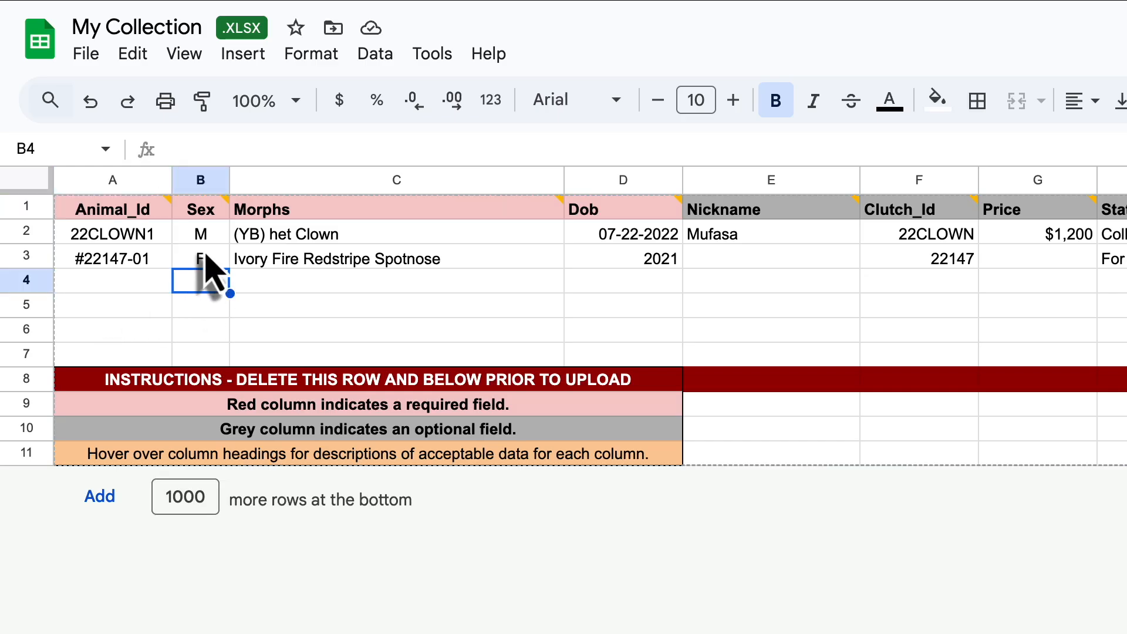
{"action": "left_click", "coordinate": [258, 283]}
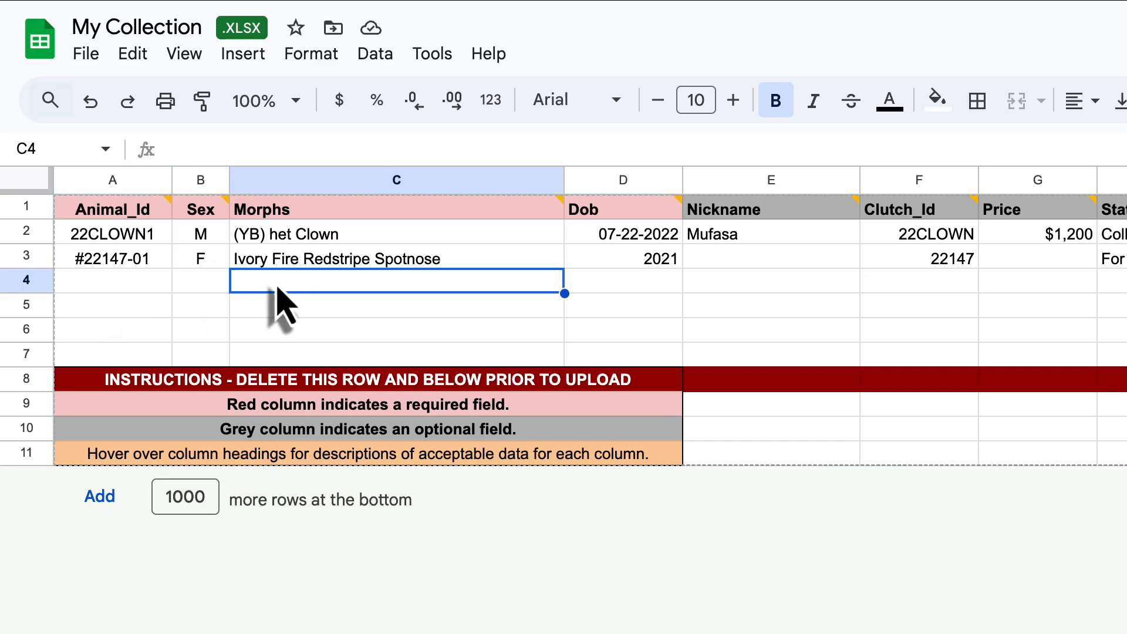
{"action": "left_click", "coordinate": [361, 213]}
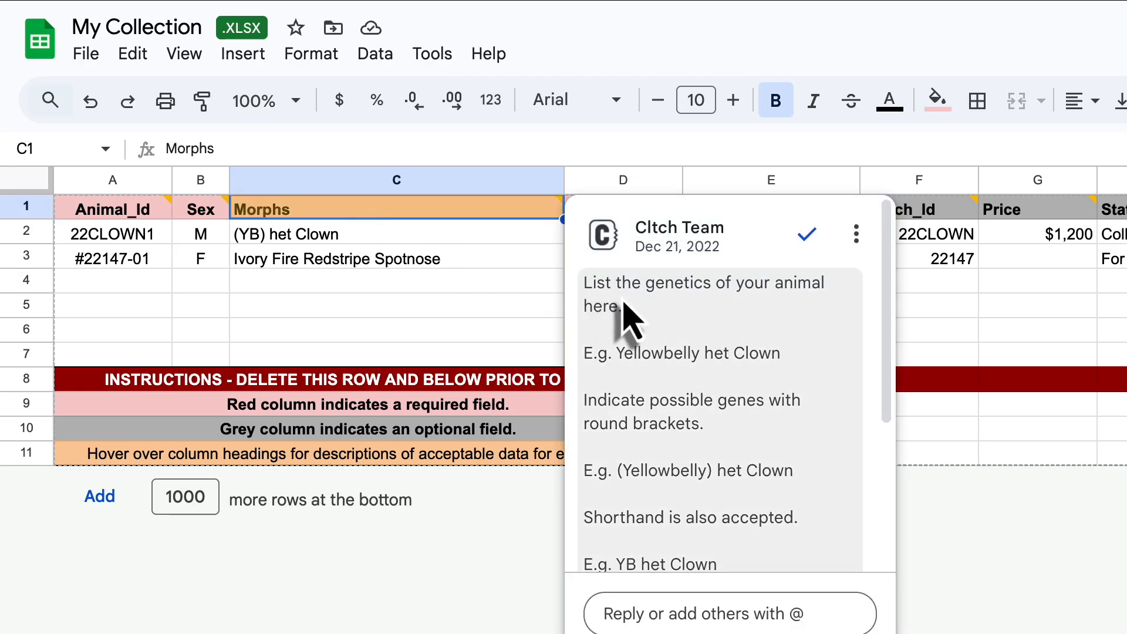
{"action": "scroll", "coordinate": [623, 305], "scroll_direction": "down", "scroll_amount": 3}
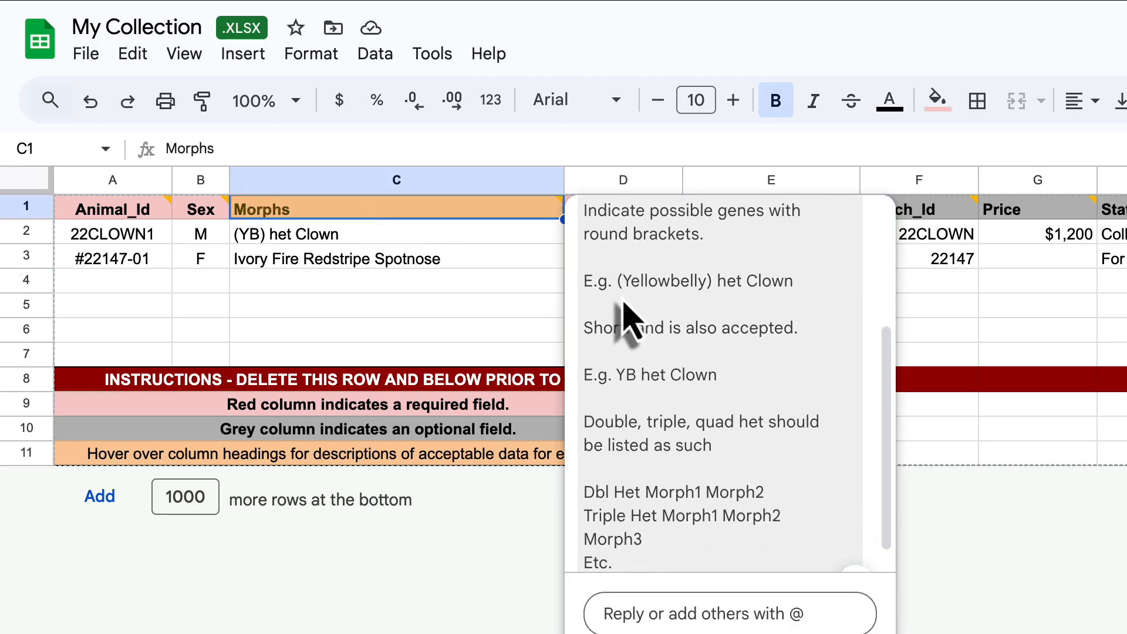
{"action": "scroll", "coordinate": [650, 322], "scroll_direction": "up", "scroll_amount": 3}
{"action": "scroll", "coordinate": [675, 327], "scroll_direction": "down", "scroll_amount": 2}
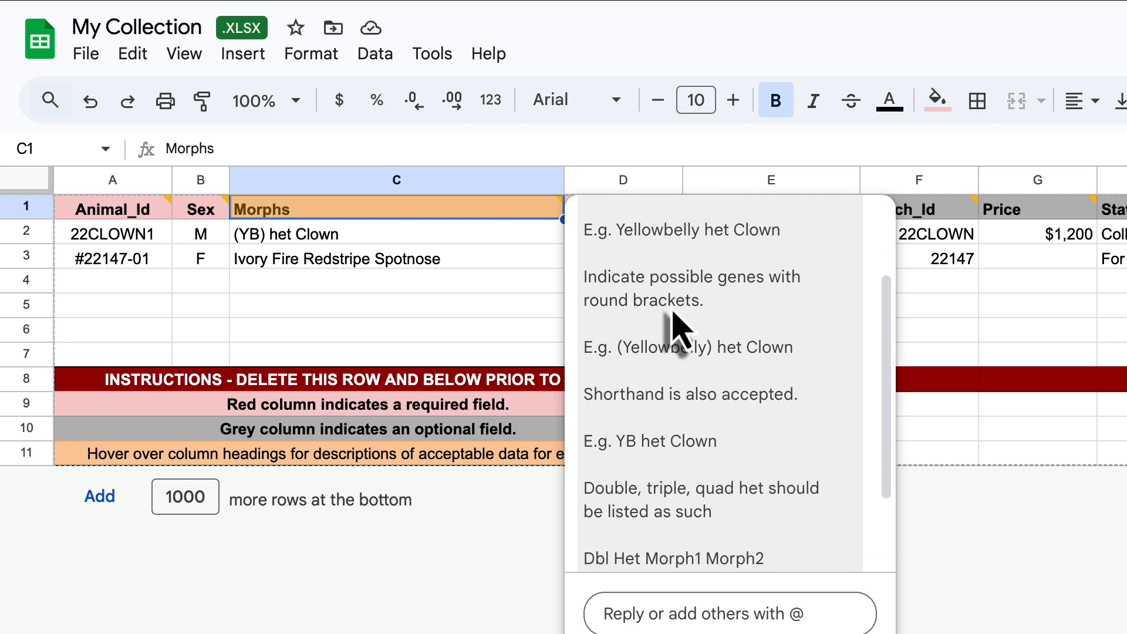
{"action": "scroll", "coordinate": [674, 328], "scroll_direction": "down", "scroll_amount": 2}
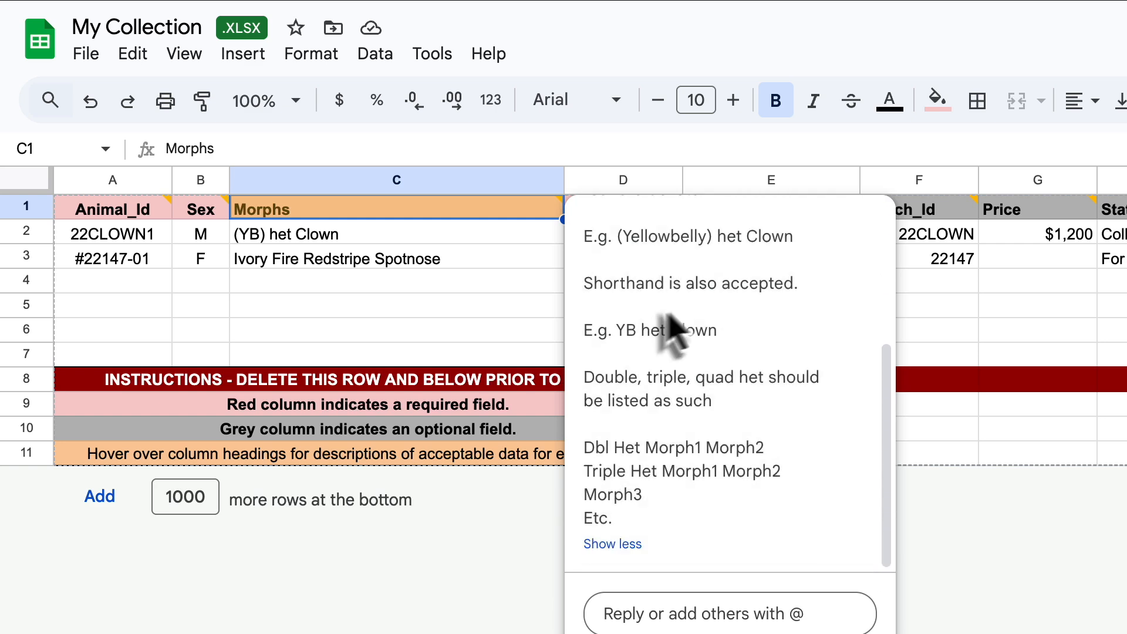
{"action": "left_click", "coordinate": [519, 335]}
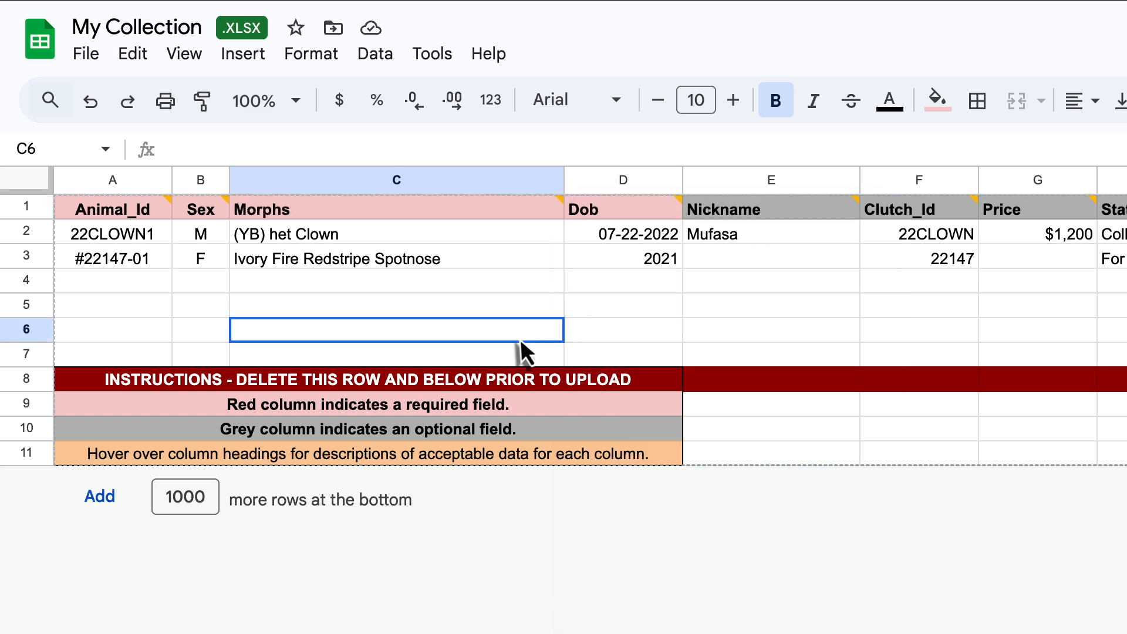
- Read the full notes on the Dob and Nickname headings and compare them with the sample entries
{"action": "left_click", "coordinate": [662, 221]}
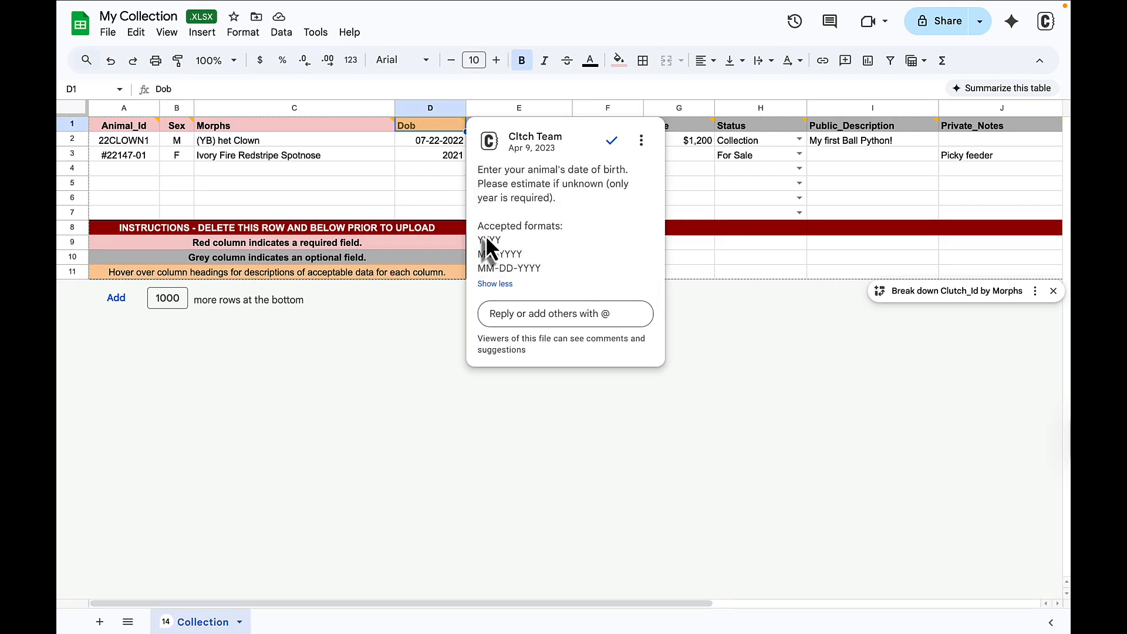
{"action": "left_click", "coordinate": [414, 153]}
{"action": "scroll", "coordinate": [413, 154], "scroll_direction": "right", "scroll_amount": 2}
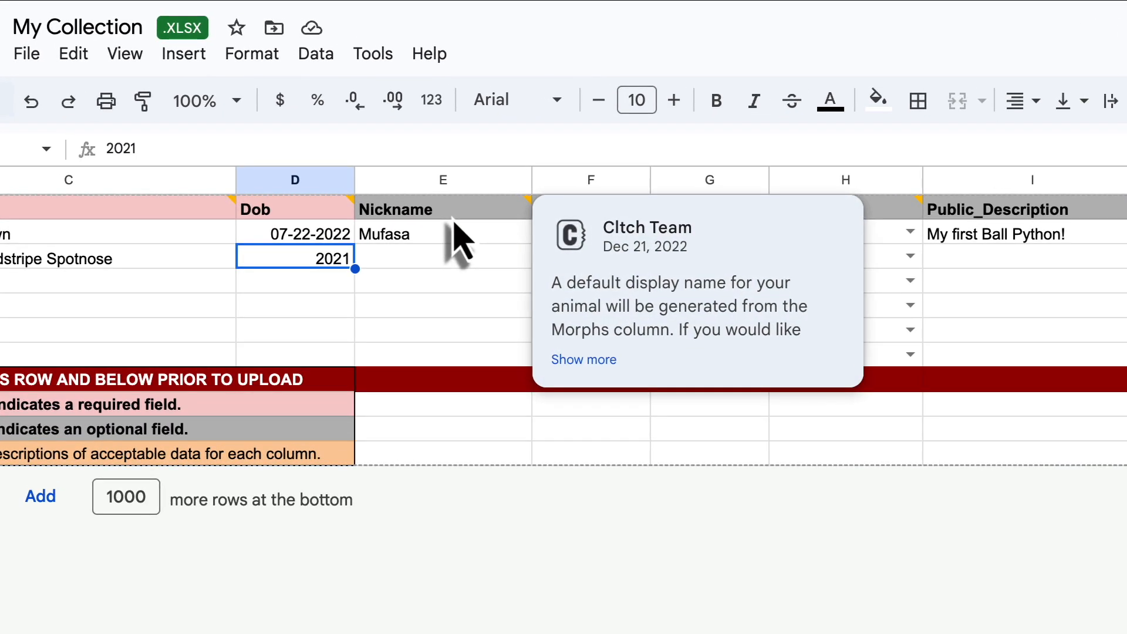
{"action": "left_click", "coordinate": [453, 217]}
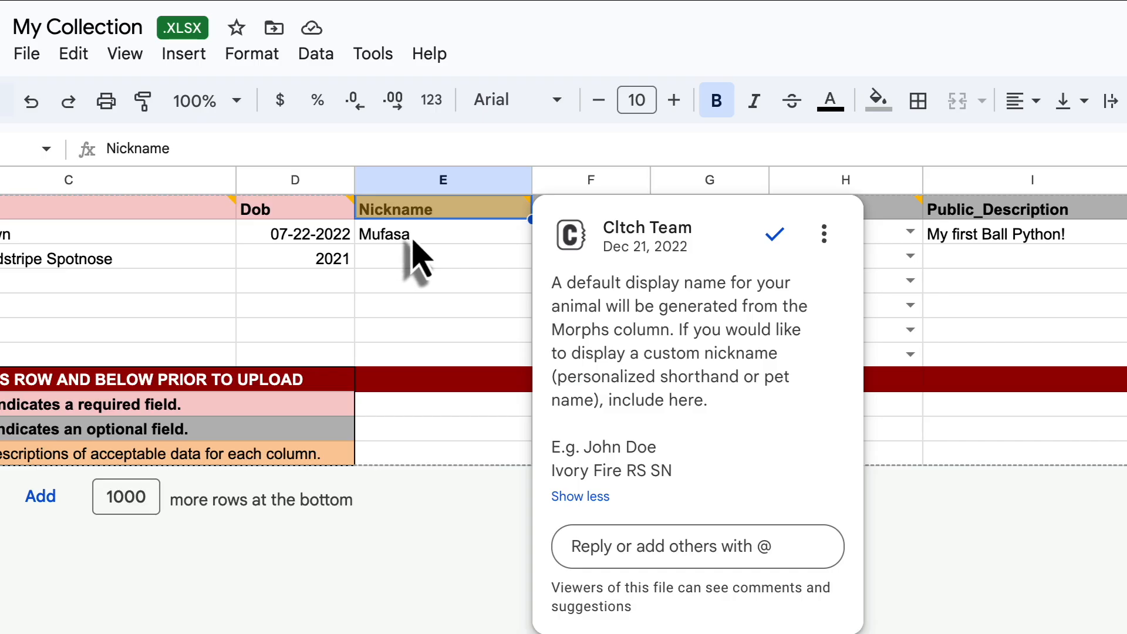
{"action": "scroll", "coordinate": [418, 258], "scroll_direction": "left", "scroll_amount": 5}
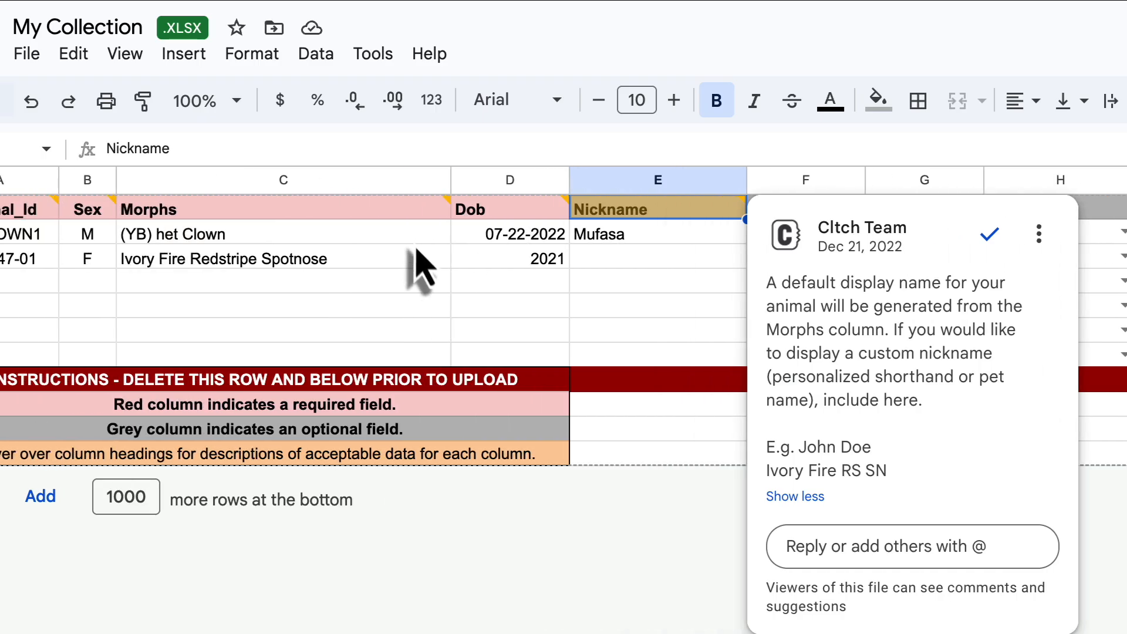
{"action": "scroll", "coordinate": [424, 273], "scroll_direction": "right", "scroll_amount": 5}
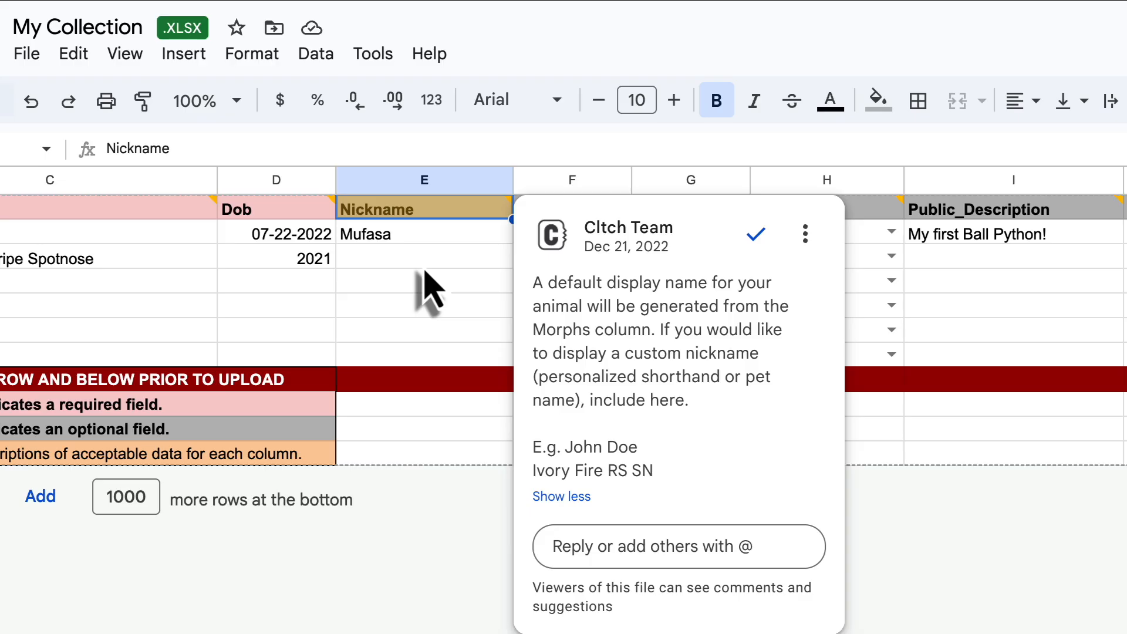
{"action": "left_click", "coordinate": [425, 261]}
- Examine the sample entries in the Clutch_Id and Price columns
{"action": "scroll", "coordinate": [447, 268], "scroll_direction": "right", "scroll_amount": 4}
{"action": "left_click", "coordinate": [392, 237]}
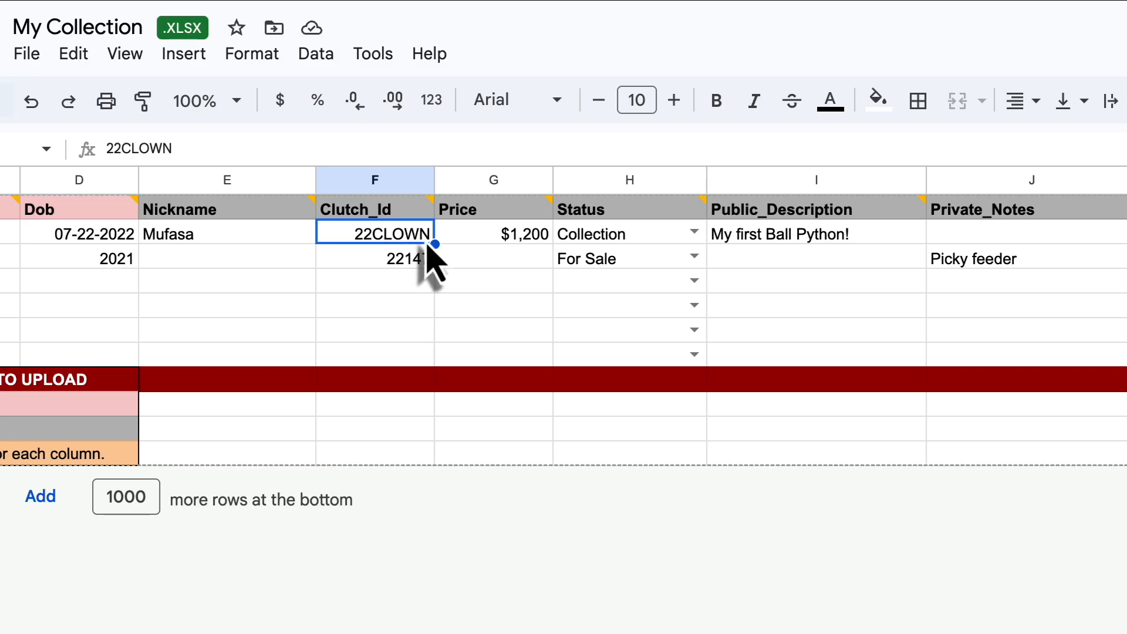
{"action": "scroll", "coordinate": [432, 258], "scroll_direction": "right", "scroll_amount": 2}
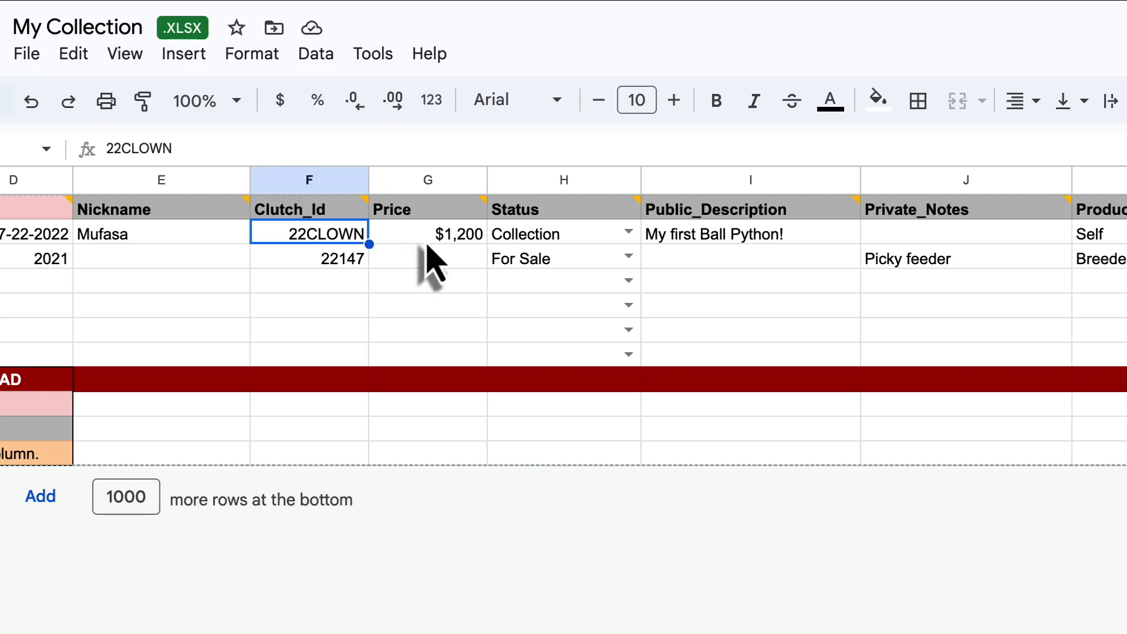
{"action": "scroll", "coordinate": [432, 259], "scroll_direction": "right", "scroll_amount": 3}
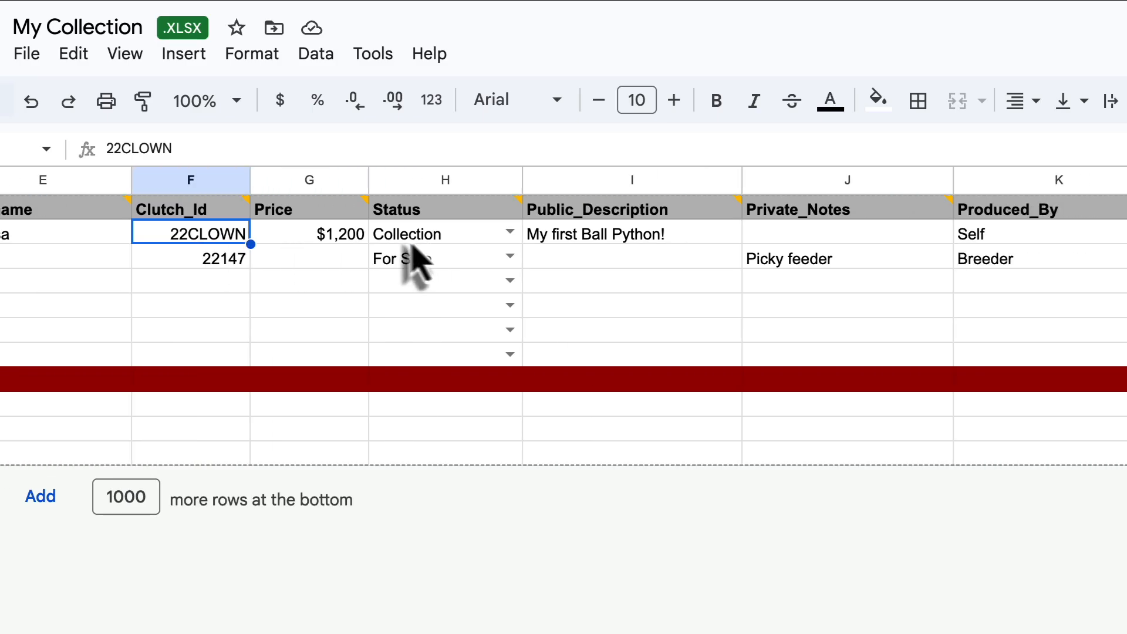
- Review the available Status options for the animal in row 2 without changing its value
{"action": "left_click", "coordinate": [507, 238]}
{"action": "left_click", "coordinate": [508, 235]}
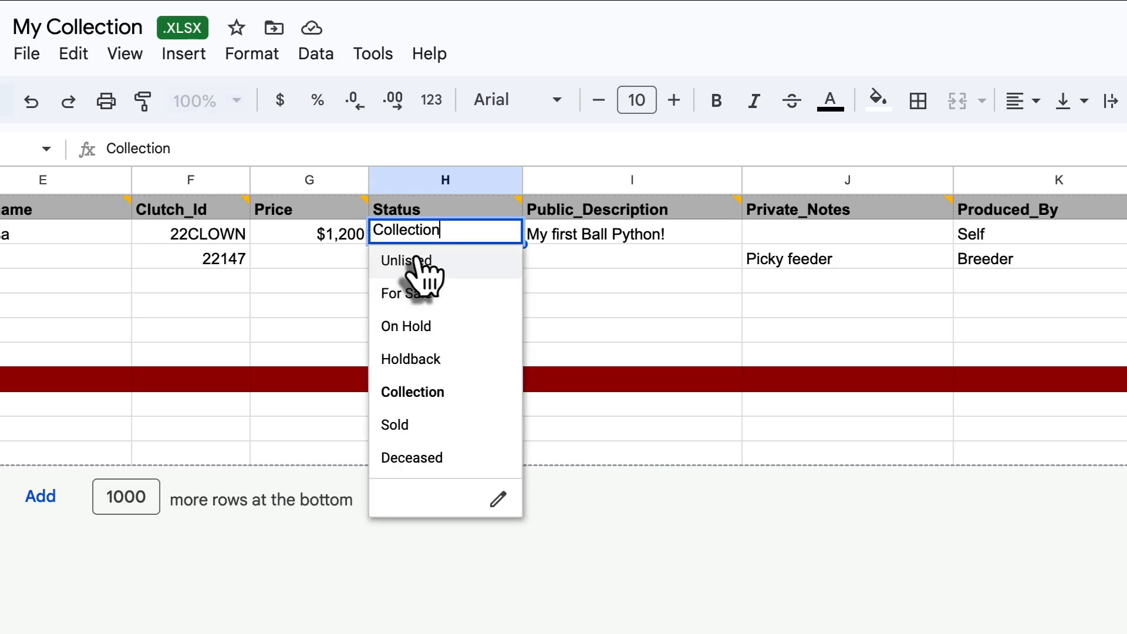
{"action": "key", "text": "Down"}
{"action": "key", "text": "Down"}
{"action": "key", "text": "Down"}
{"action": "key", "text": "Down"}
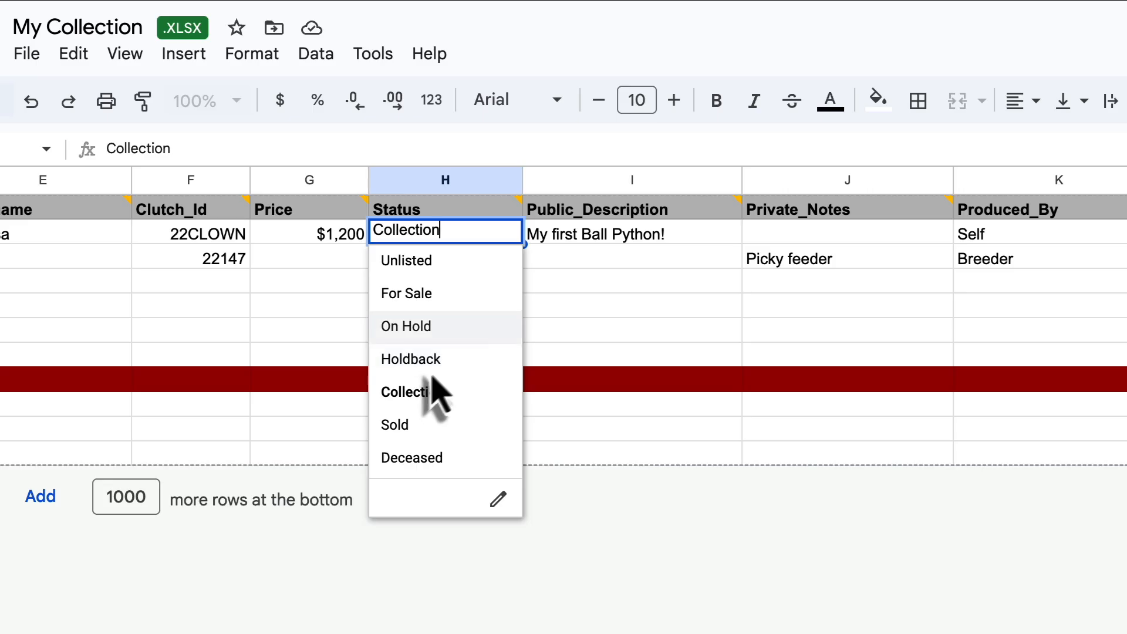
{"action": "left_click", "coordinate": [549, 318]}
- Examine the sample entries in the Public_Description and Private_Notes columns
{"action": "scroll", "coordinate": [550, 318], "scroll_direction": "right", "scroll_amount": 1}
{"action": "left_click", "coordinate": [517, 242]}
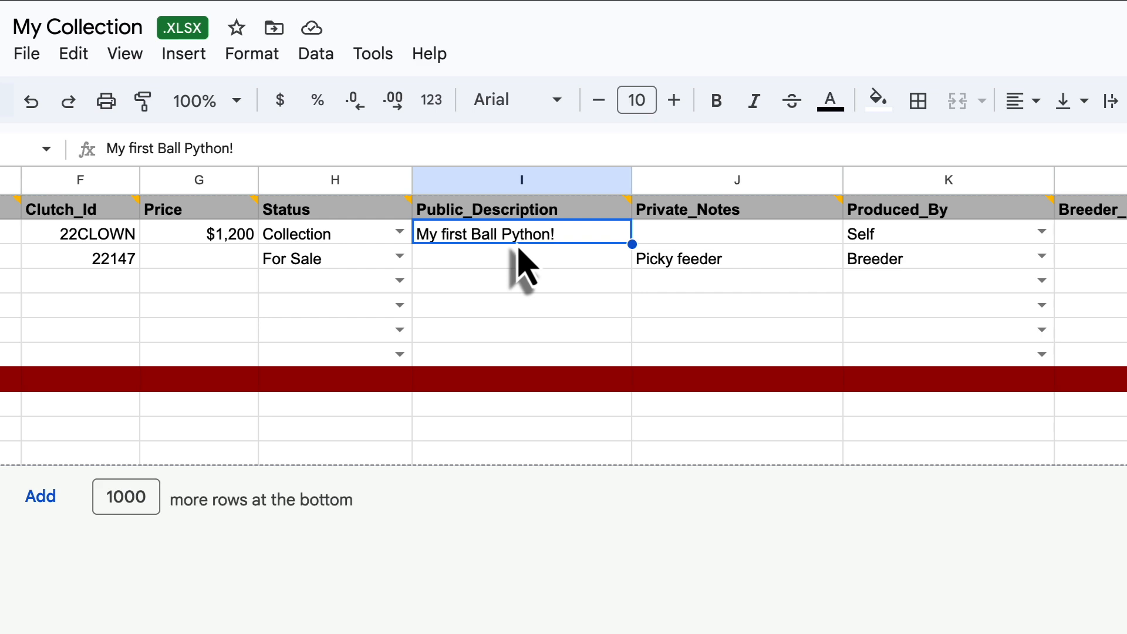
{"action": "scroll", "coordinate": [519, 249], "scroll_direction": "right", "scroll_amount": 2}
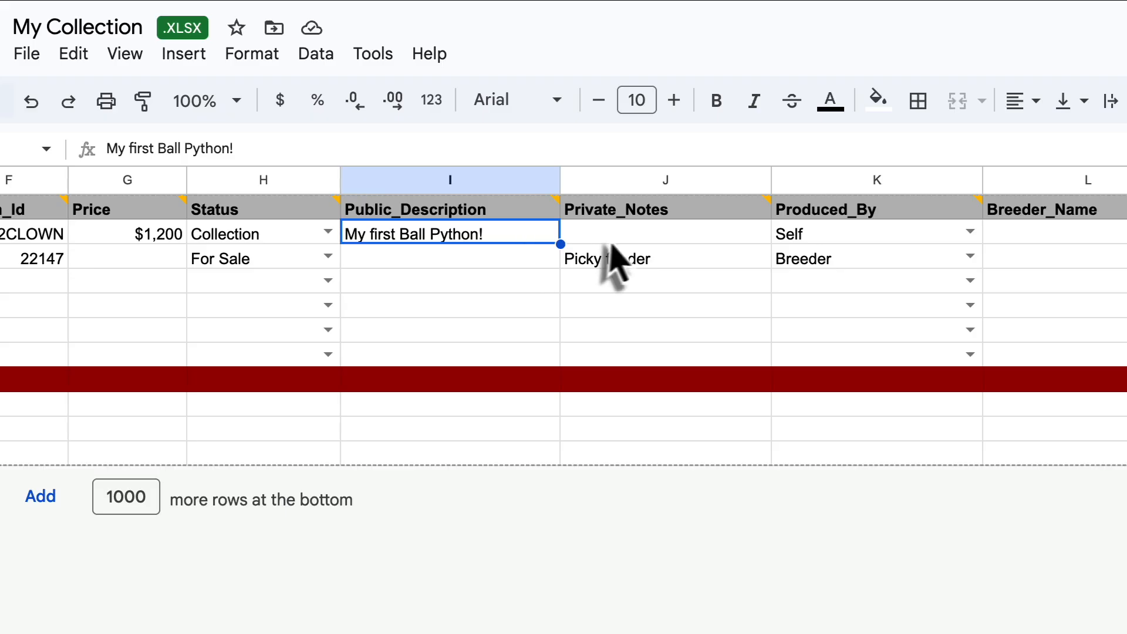
{"action": "key", "text": "Tab"}
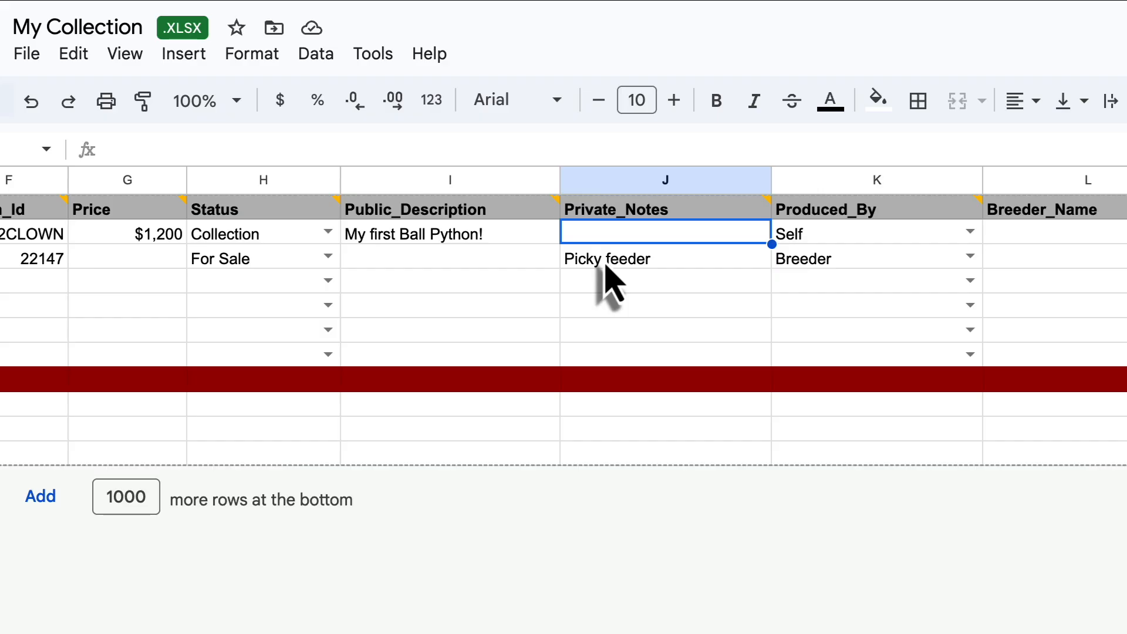
- Read the note on the Produced_By heading and review the origin options offered for the animal in row 2
{"action": "left_click", "coordinate": [886, 214]}
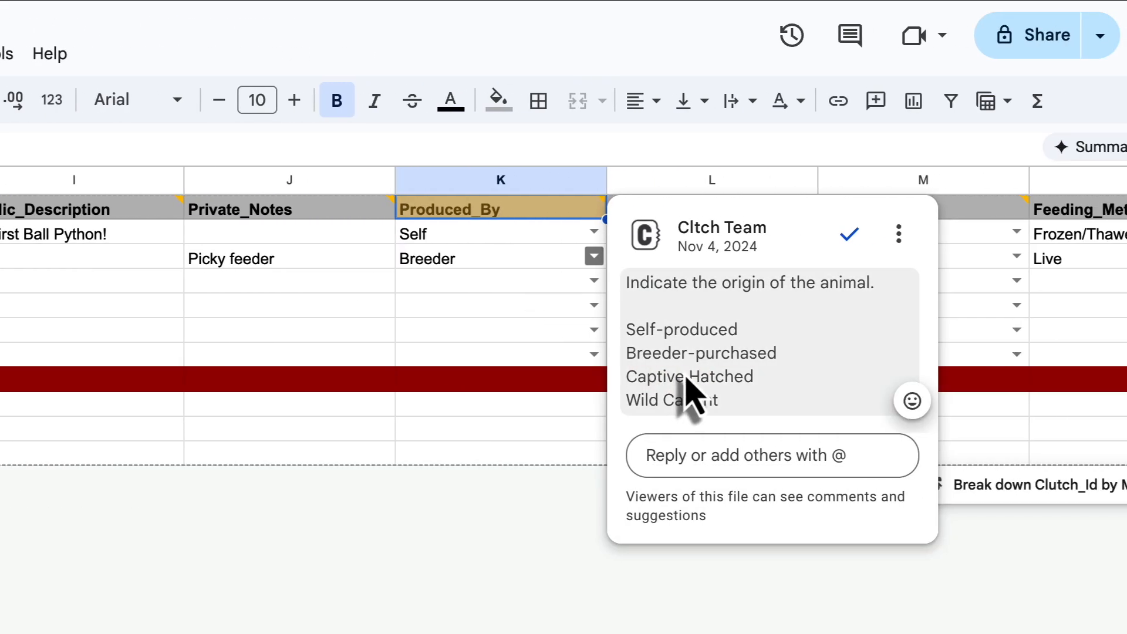
{"action": "left_click", "coordinate": [496, 308]}
{"action": "left_click", "coordinate": [594, 232]}
{"action": "key", "text": "Down"}
{"action": "key", "text": "Down"}
{"action": "key", "text": "Down"}
{"action": "key", "text": "Up"}
{"action": "key", "text": "Up"}
{"action": "key", "text": "Up"}
{"action": "key", "text": "Down"}
{"action": "key", "text": "Down"}
{"action": "key", "text": "Down"}
{"action": "key", "text": "Up"}
{"action": "key", "text": "Up"}
{"action": "key", "text": "Up"}
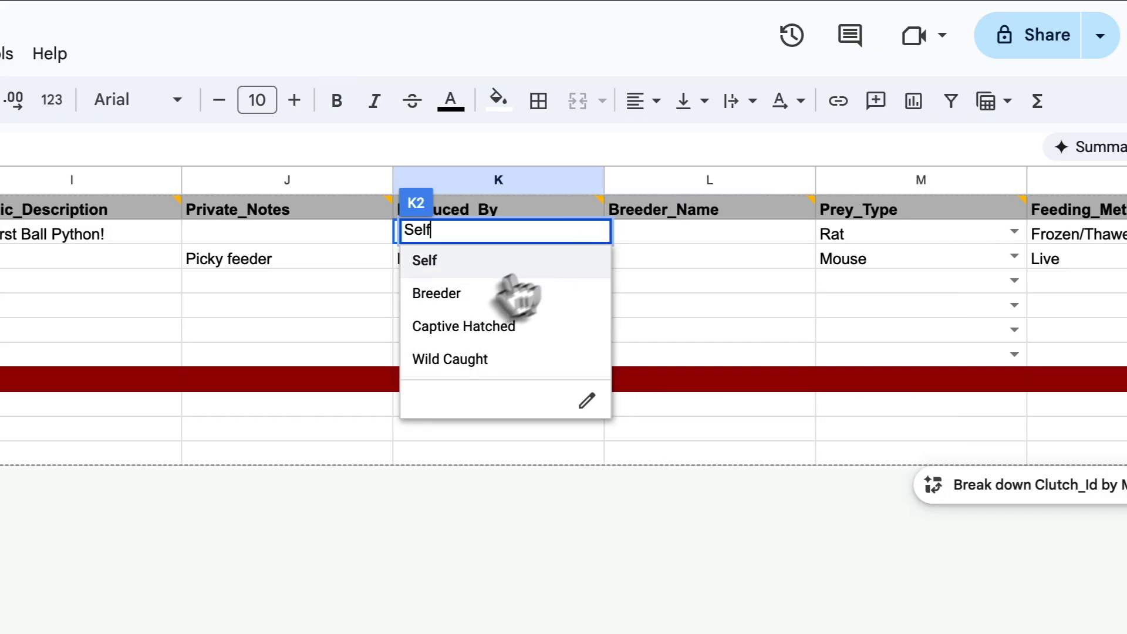
- Set Produced_By to Breeder for the animal in row 2 and check its Breeder_Name field
{"action": "left_click", "coordinate": [466, 297]}
{"action": "double_click", "coordinate": [673, 235]}
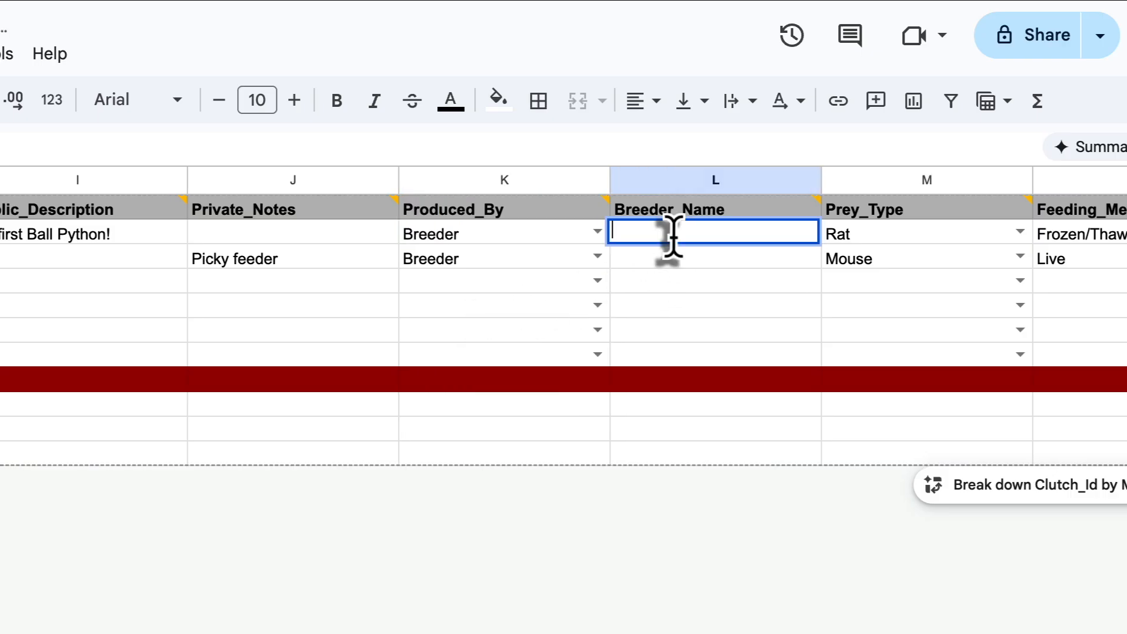
{"action": "left_click", "coordinate": [674, 290]}
{"action": "scroll", "coordinate": [675, 294], "scroll_direction": "right", "scroll_amount": 1}
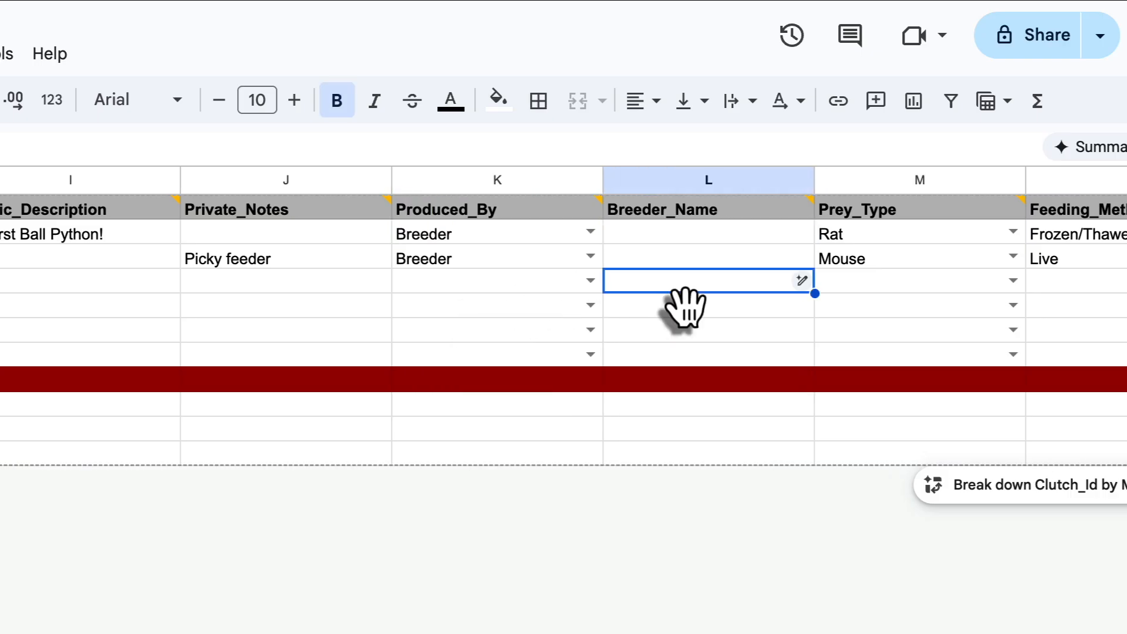
- Review the Prey_Type and Feeding_Method options offered for the animal in row 2 without changing them
{"action": "mouse_move", "coordinate": [910, 238]}
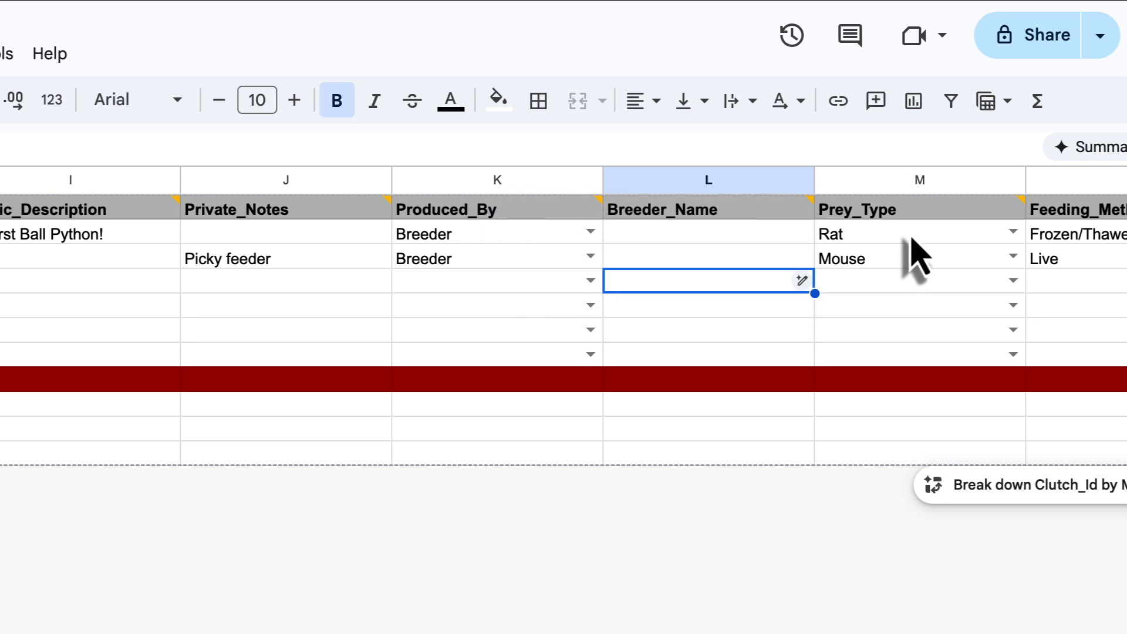
{"action": "left_click", "coordinate": [911, 237]}
{"action": "left_click", "coordinate": [1012, 233]}
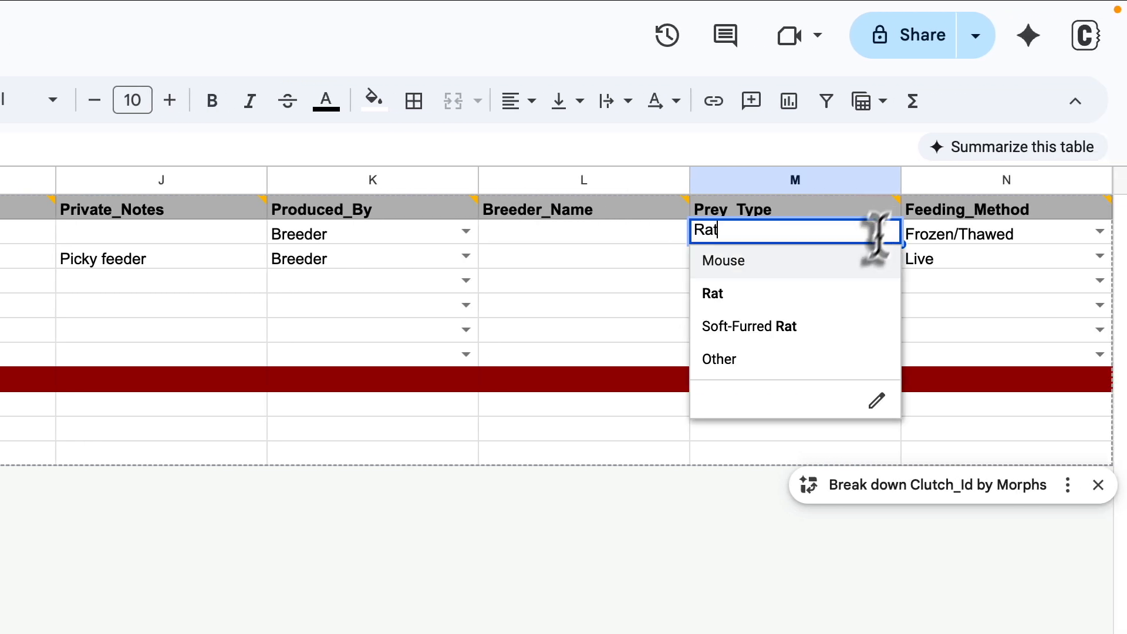
{"action": "left_click", "coordinate": [984, 321]}
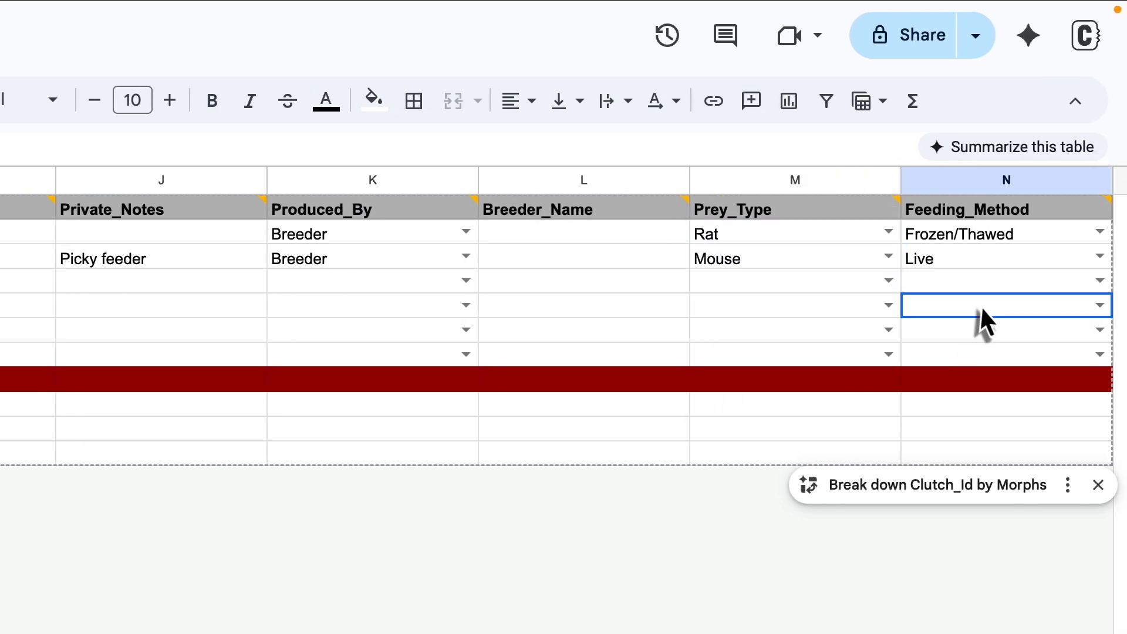
{"action": "left_click", "coordinate": [1099, 233]}
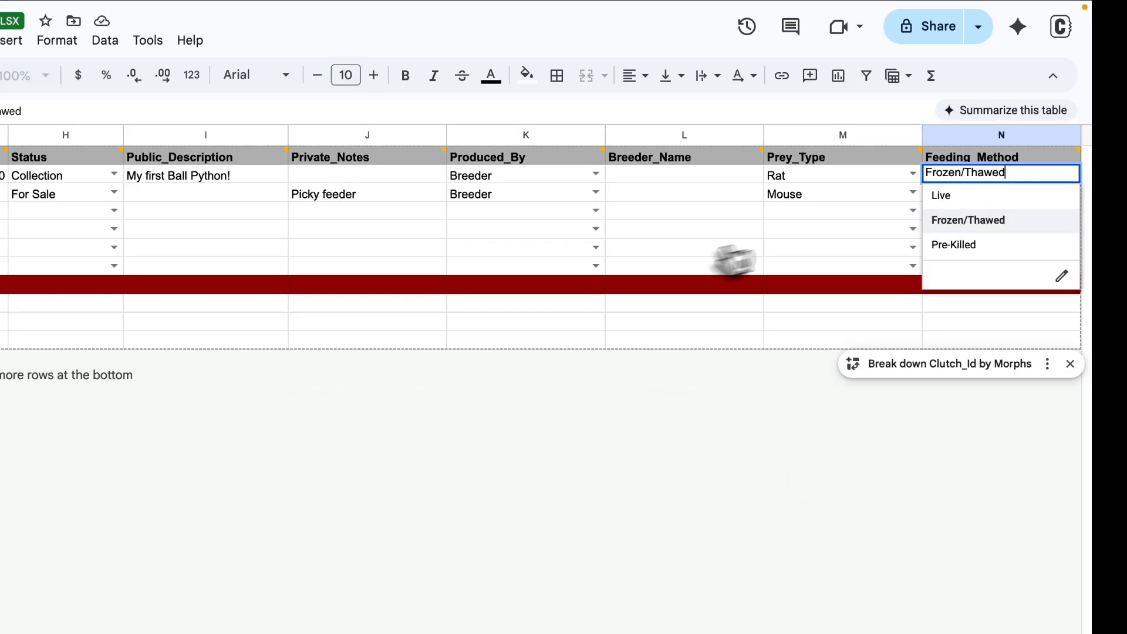
{"action": "left_click", "coordinate": [658, 241]}
- Delete the instruction rows 8 to 11 beneath the collection data
{"action": "scroll", "coordinate": [547, 236], "scroll_direction": "left", "scroll_amount": 7}
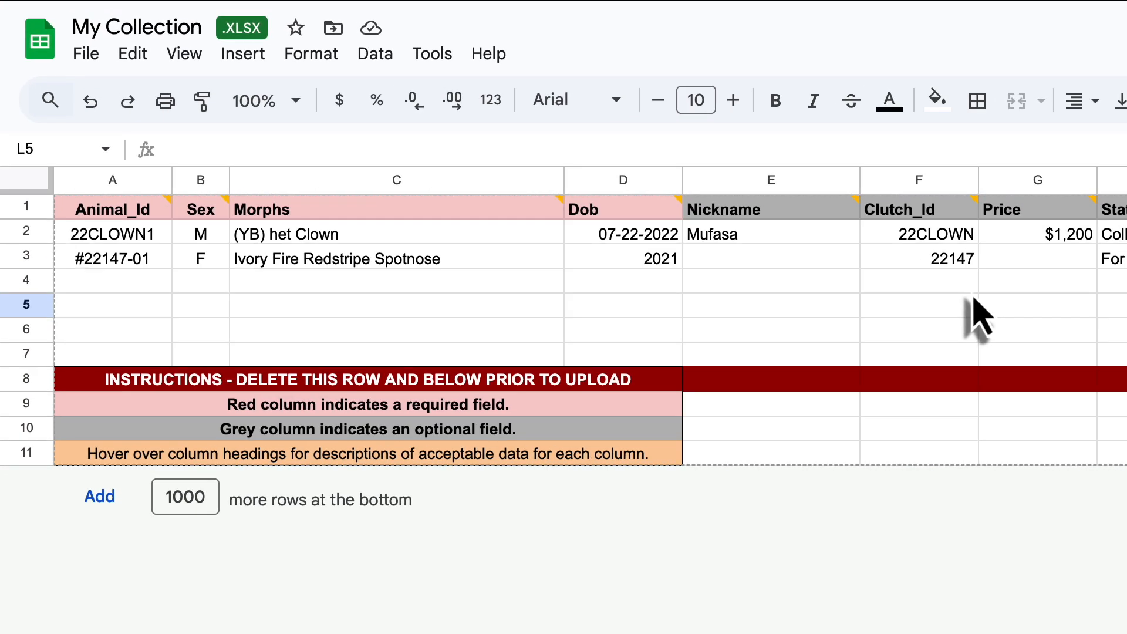
{"action": "left_click", "coordinate": [25, 387]}
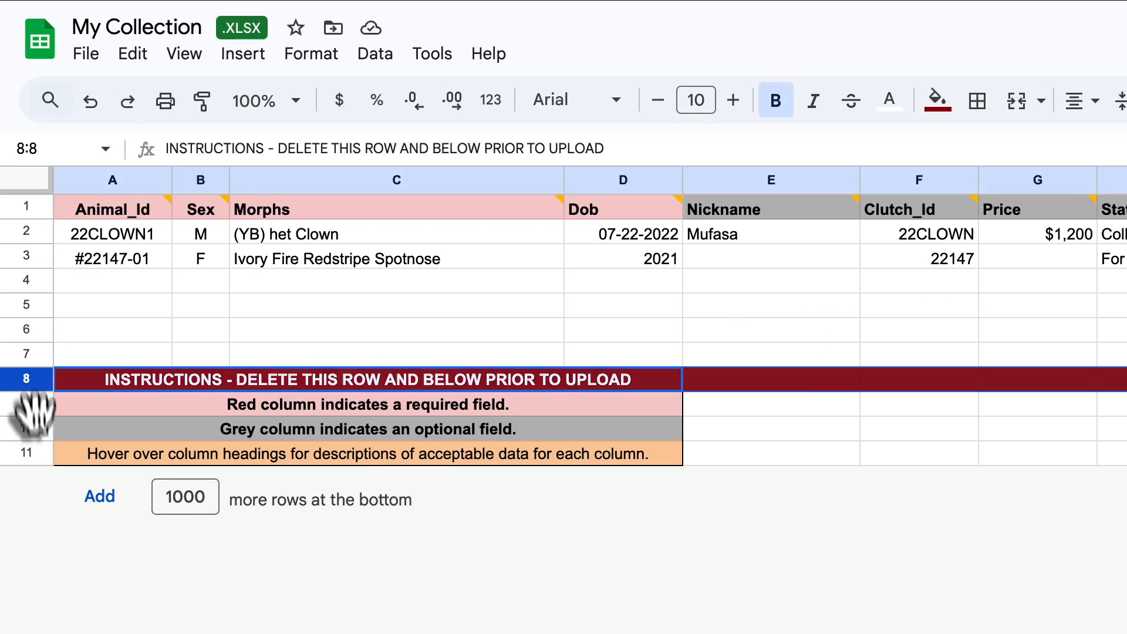
{"action": "left_click", "coordinate": [32, 453], "text": "shift"}
{"action": "right_click", "coordinate": [32, 399]}
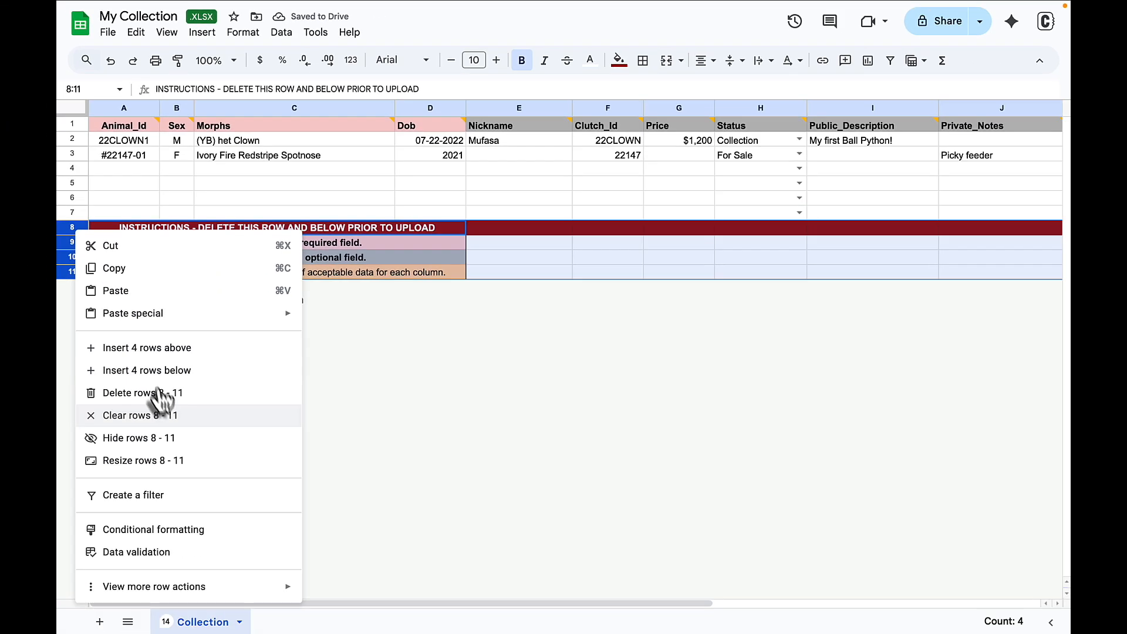
{"action": "left_click", "coordinate": [159, 393]}
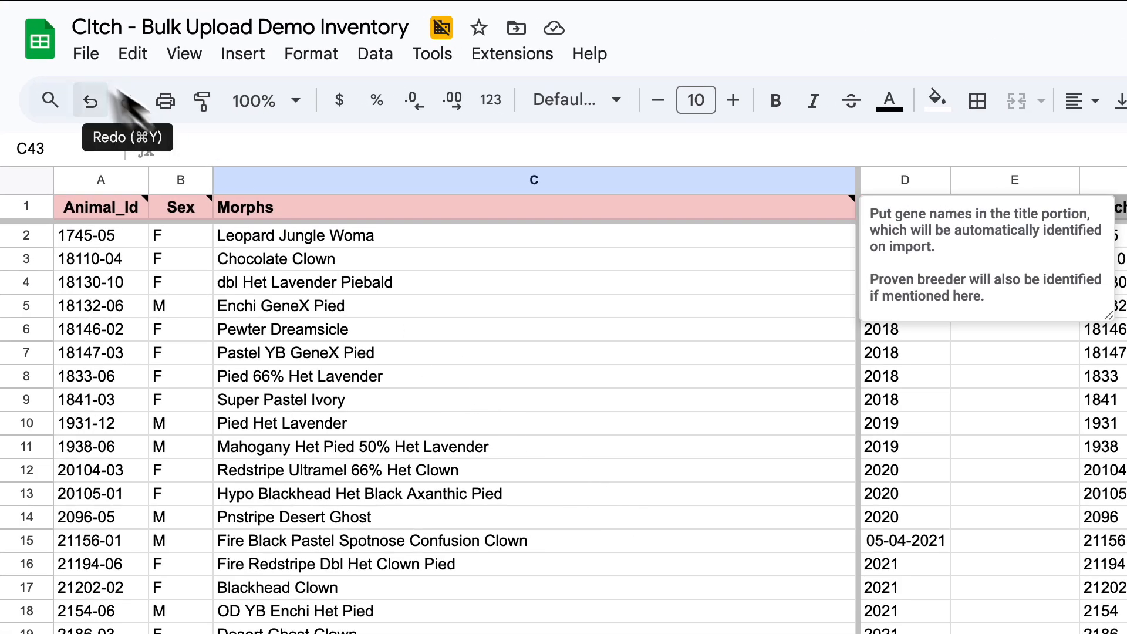
- Download the Cltch - Bulk Upload Demo Inventory sheet as a Microsoft Excel (.xlsx) file, saving it under its current name
{"action": "left_click", "coordinate": [86, 58]}
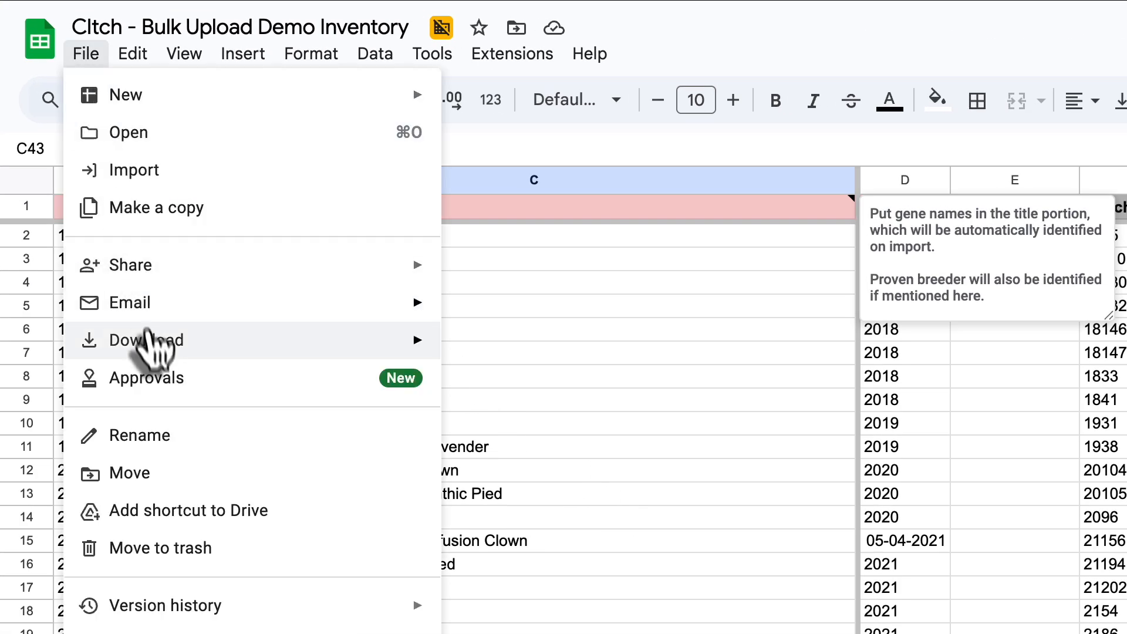
{"action": "mouse_move", "coordinate": [150, 343]}
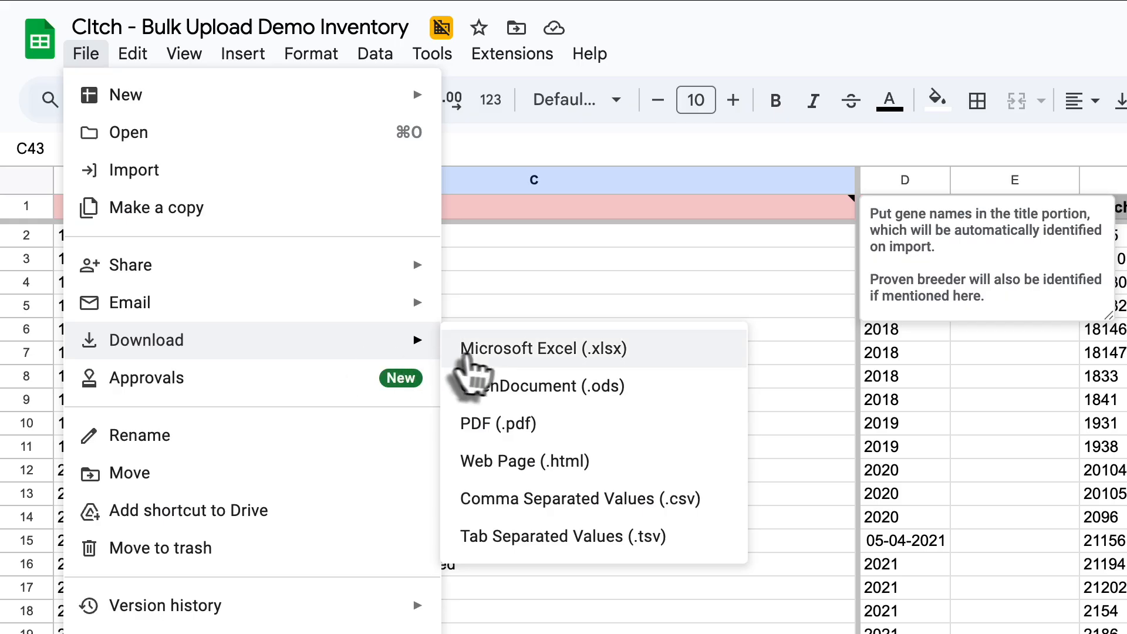
{"action": "left_click", "coordinate": [473, 353]}
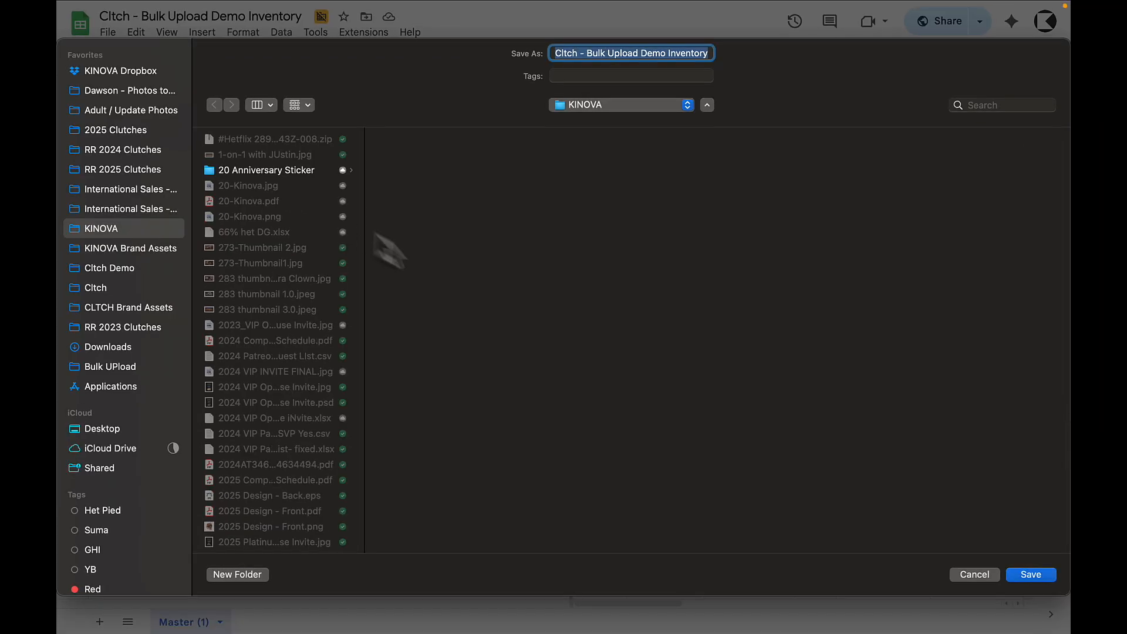
{"action": "left_click", "coordinate": [1021, 576]}
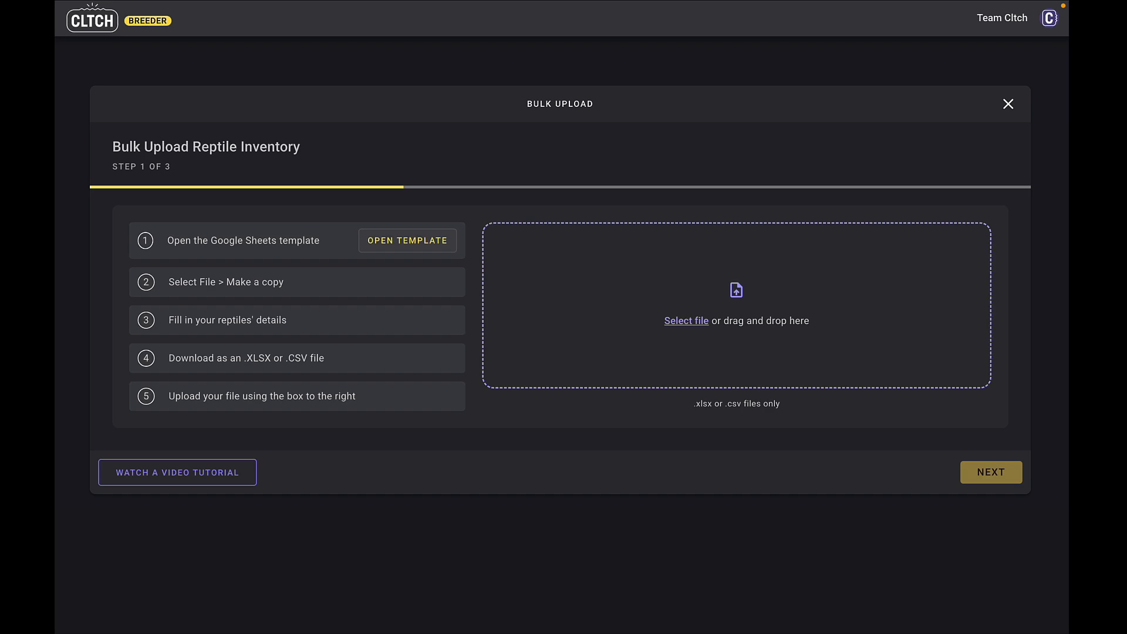
- Switch to Cltch, upload the Cltch - Bulk Upload Demo Inventory.xlsx file and continue past the duplicate ID review to error fixing
{"action": "left_click_drag", "start_coordinate": [147, 432], "coordinate": [568, 359]}
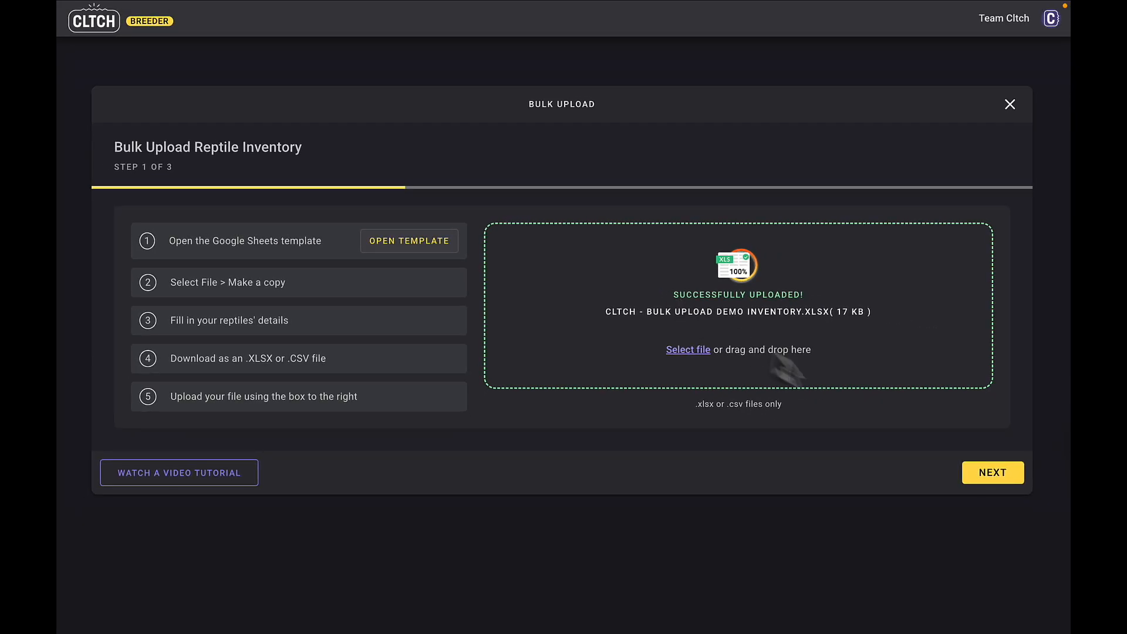
{"action": "left_click", "coordinate": [999, 477]}
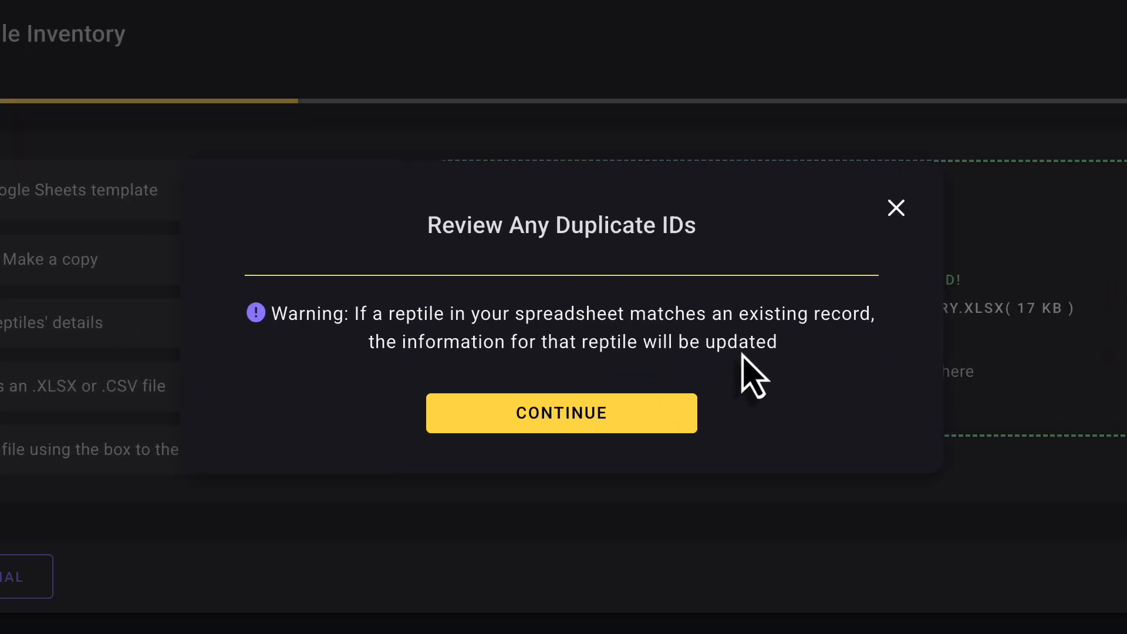
{"action": "left_click", "coordinate": [642, 417]}
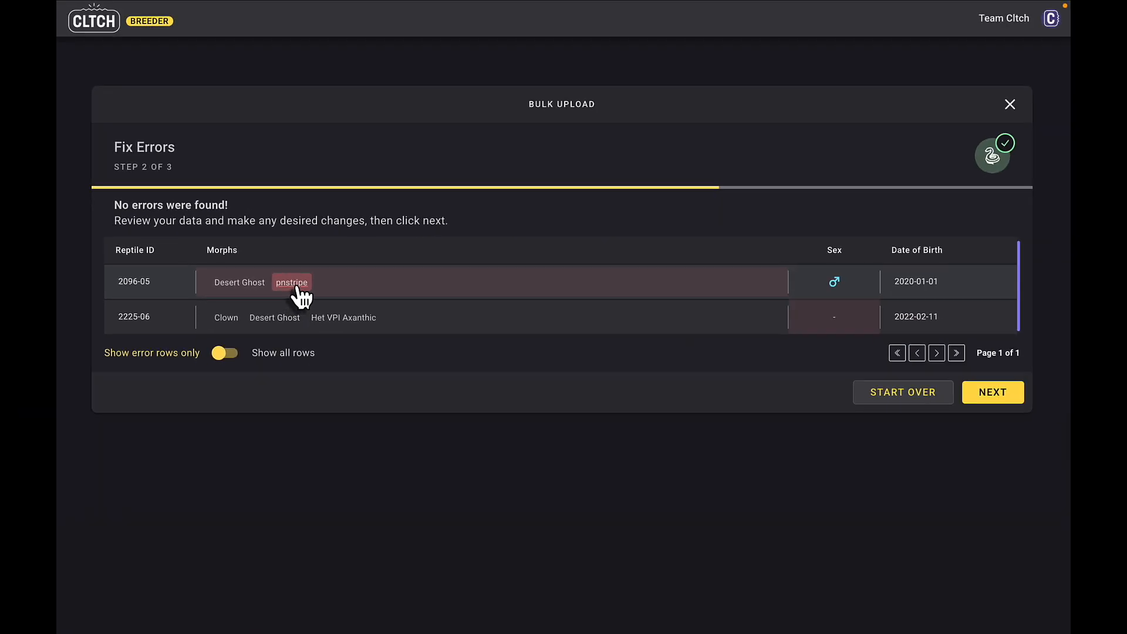
- Correct all instances of the misspelled morph "pnstripe" to the suggested Pinstripe
{"action": "left_click", "coordinate": [299, 288]}
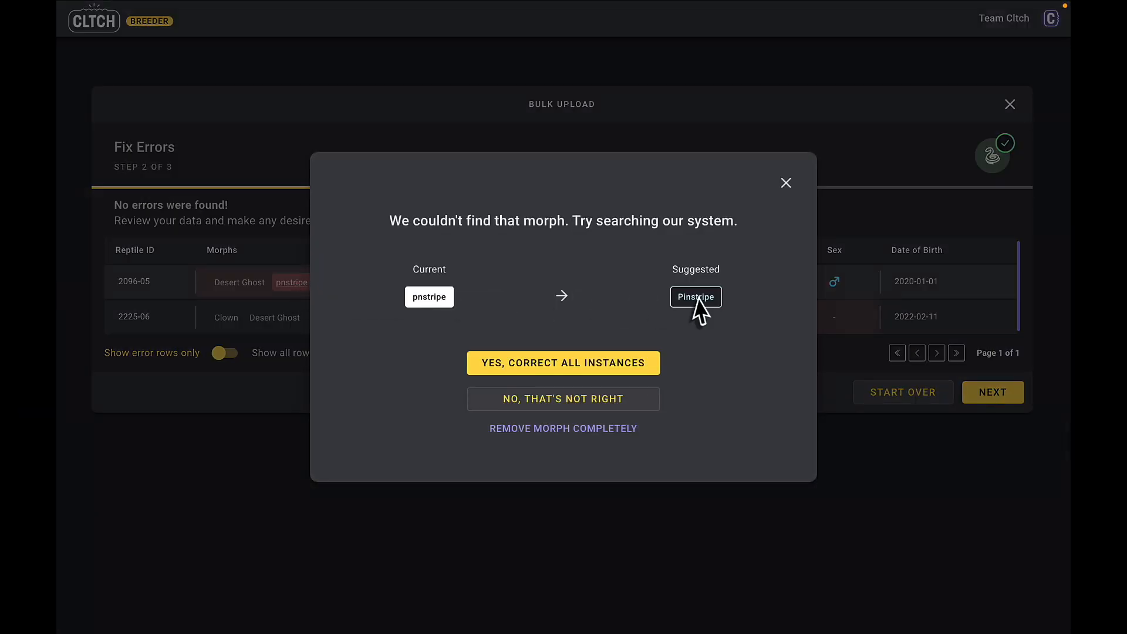
{"action": "double_click", "coordinate": [717, 294]}
{"action": "left_click", "coordinate": [716, 294]}
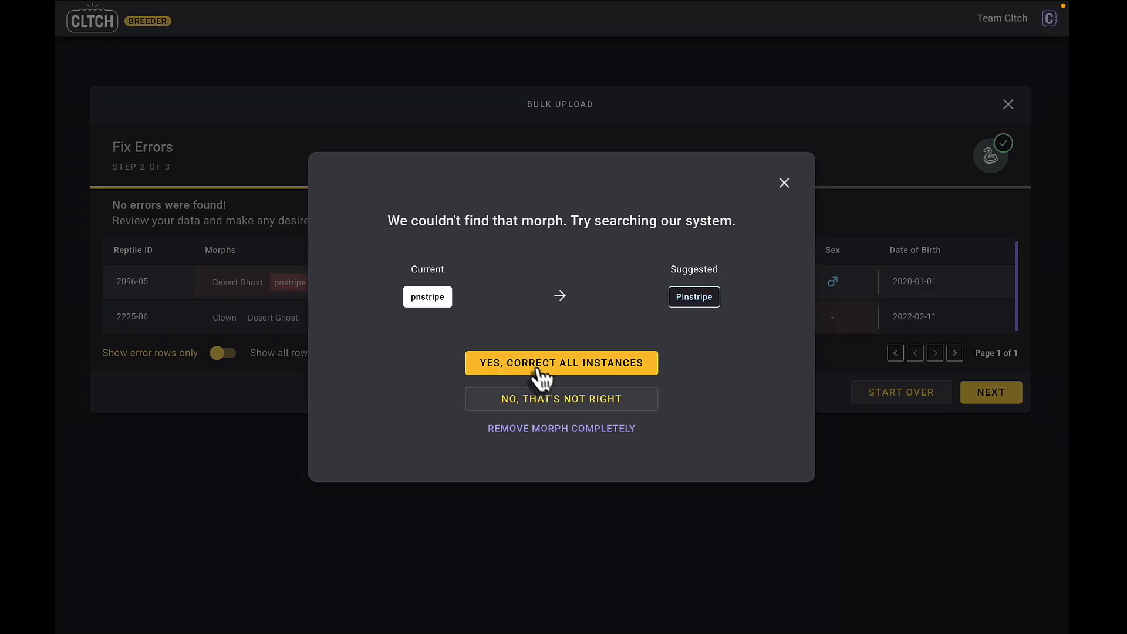
{"action": "left_click_drag", "start_coordinate": [448, 296], "coordinate": [409, 295]}
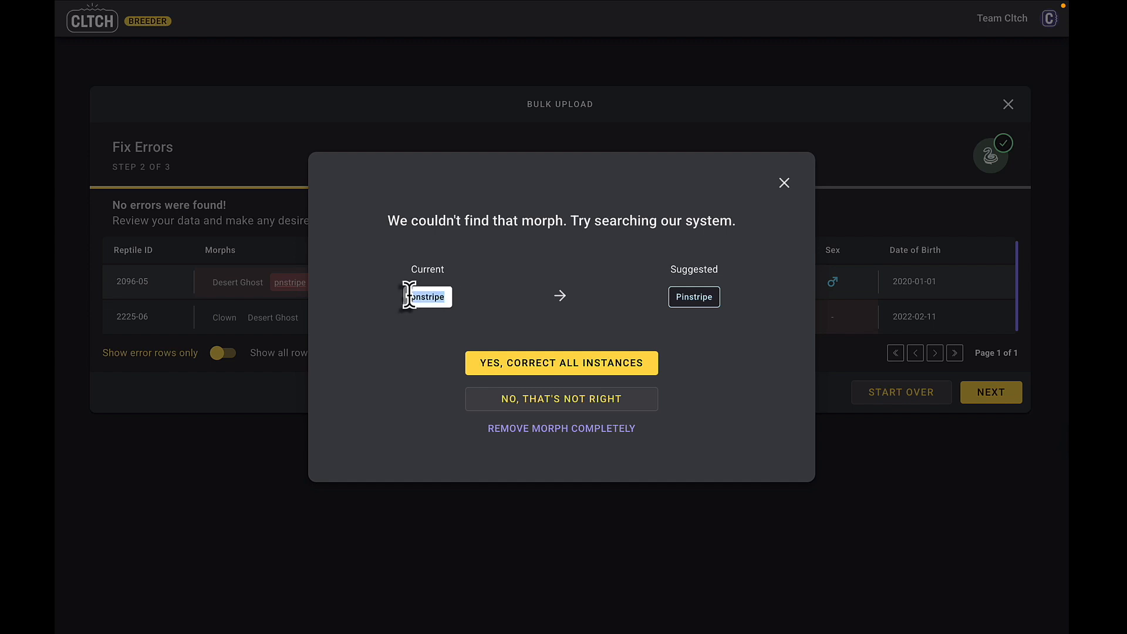
{"action": "left_click", "coordinate": [455, 295]}
{"action": "left_click", "coordinate": [586, 371]}
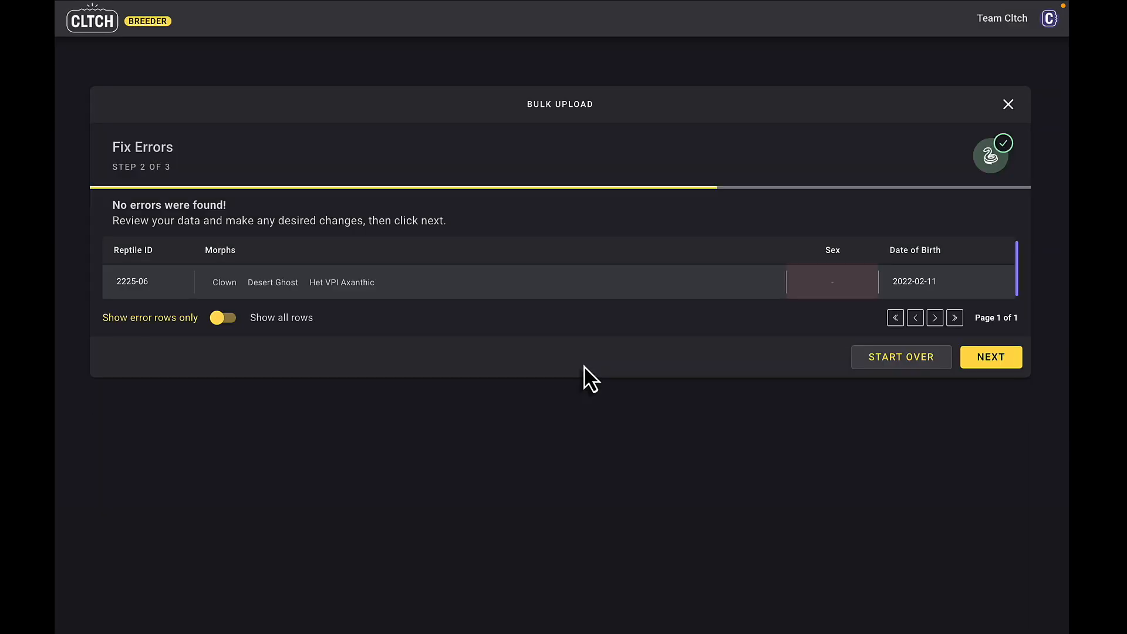
- Set the sex of reptile 2225-06 to male and show all rows of the upload
{"action": "left_click", "coordinate": [838, 286]}
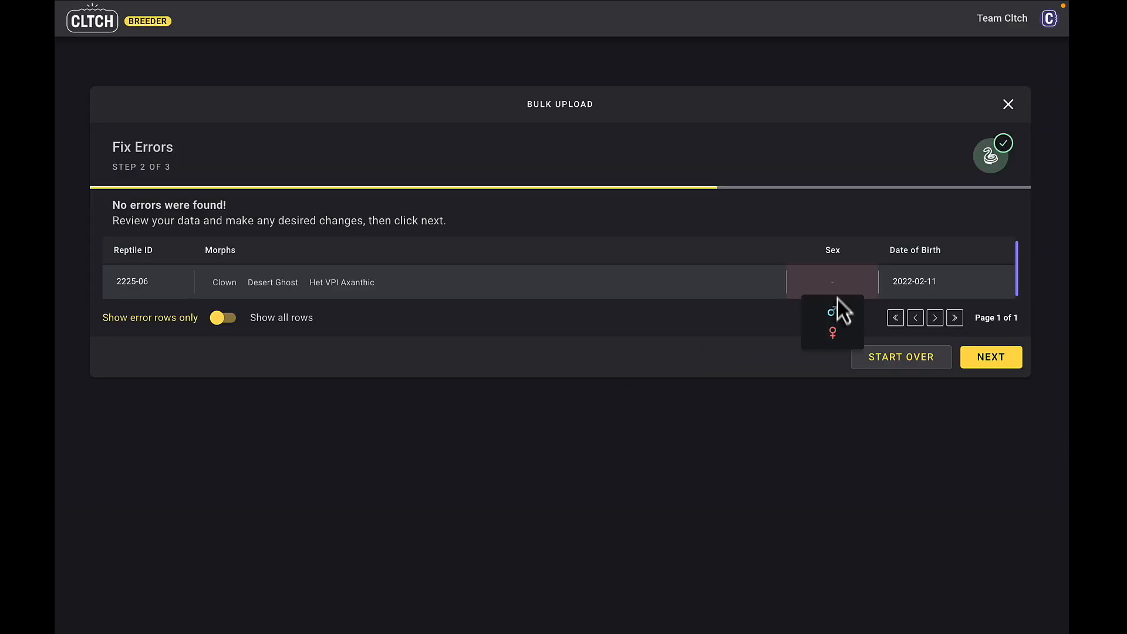
{"action": "left_click", "coordinate": [836, 313]}
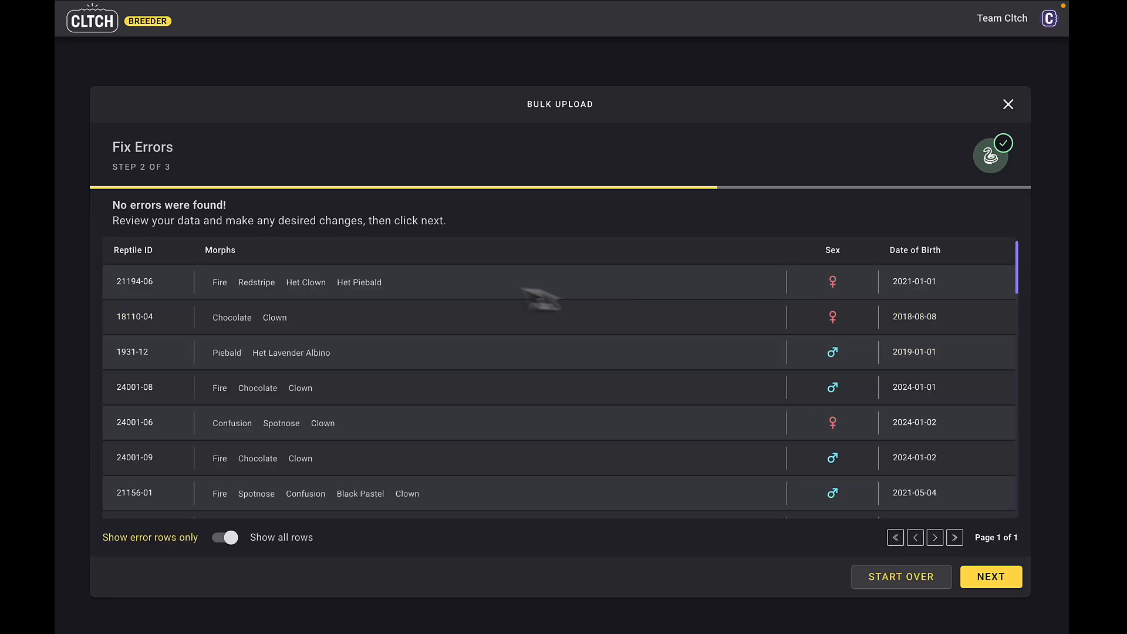
- Check the morphs, sex and date of birth of every reptile in the full upload list
{"action": "scroll", "coordinate": [507, 288], "scroll_direction": "down", "scroll_amount": 10}
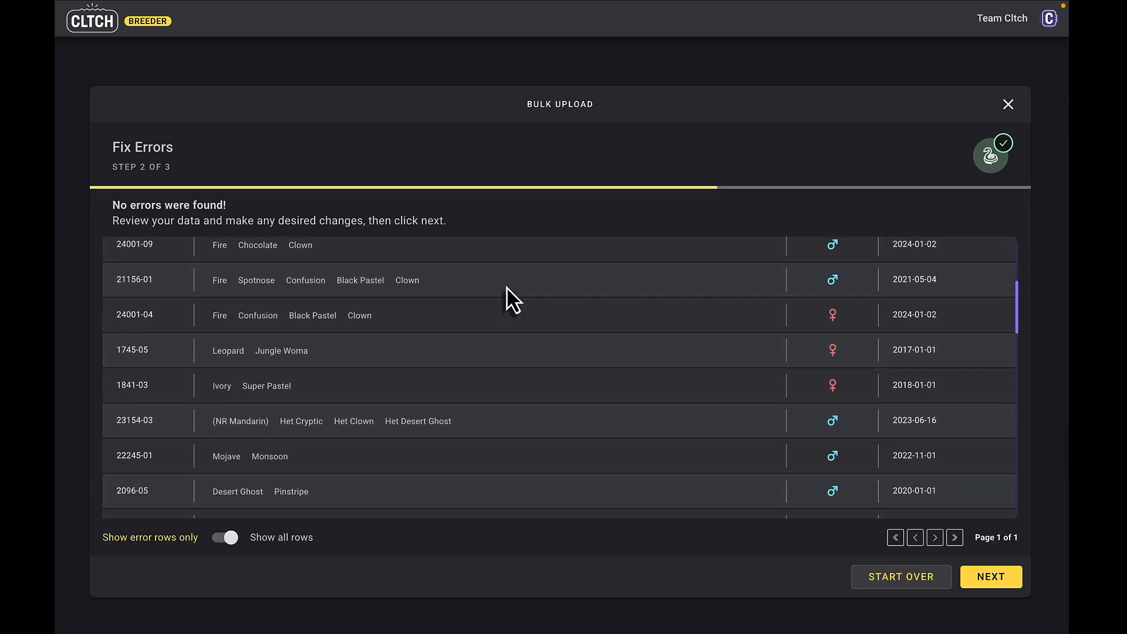
{"action": "scroll", "coordinate": [506, 288], "scroll_direction": "down", "scroll_amount": 10}
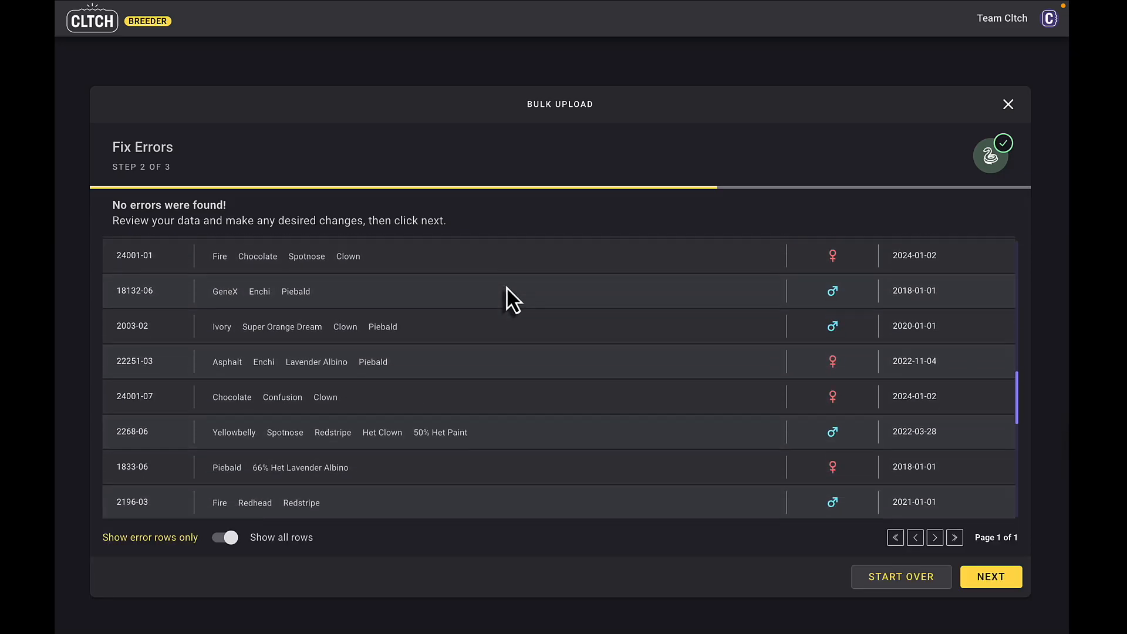
{"action": "scroll", "coordinate": [506, 288], "scroll_direction": "down", "scroll_amount": 6}
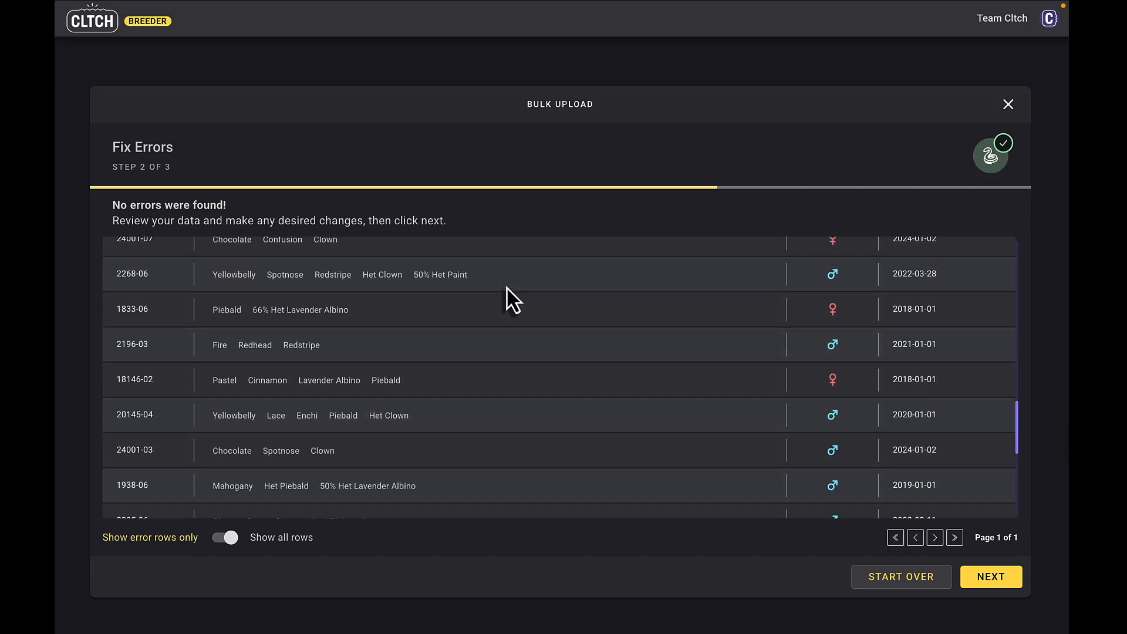
{"action": "scroll", "coordinate": [506, 288], "scroll_direction": "down", "scroll_amount": 5}
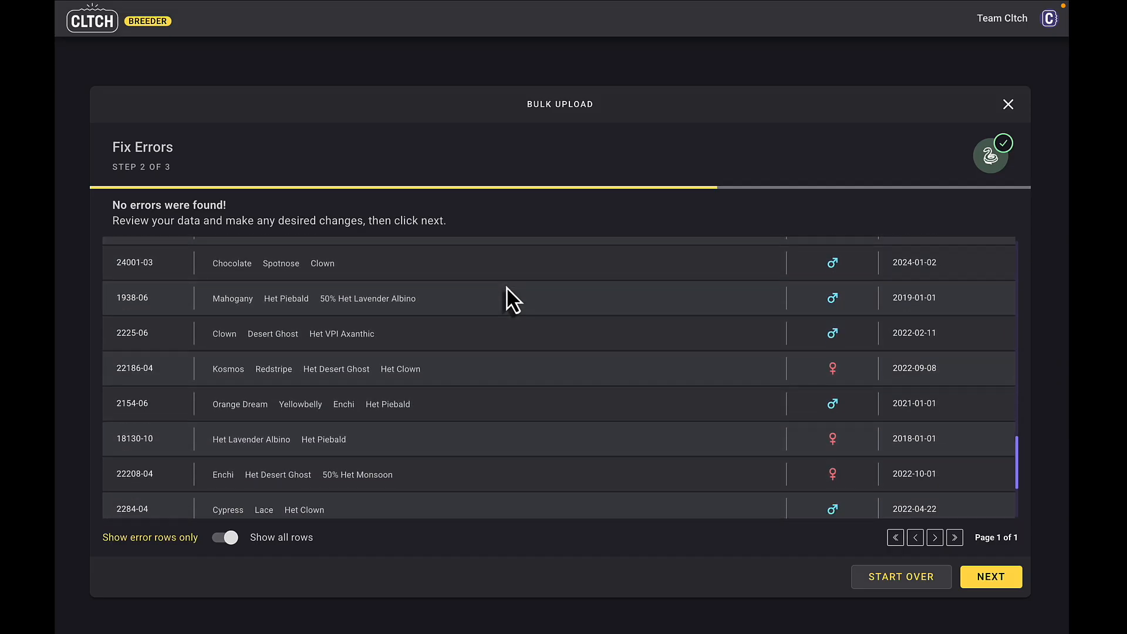
{"action": "scroll", "coordinate": [506, 288], "scroll_direction": "down", "scroll_amount": 1}
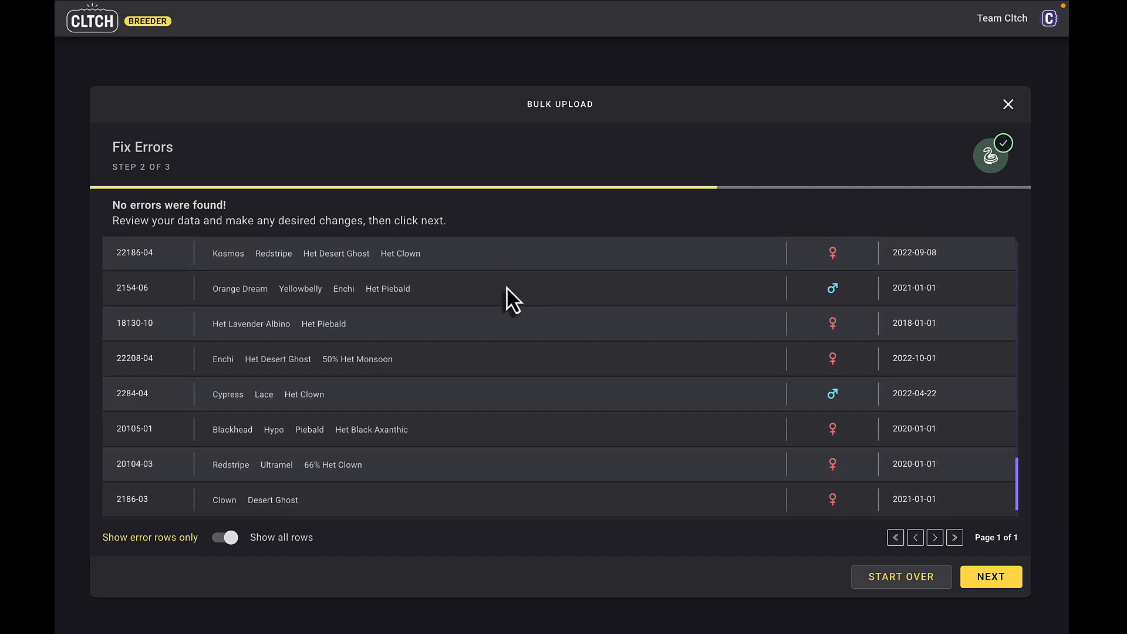
{"action": "scroll", "coordinate": [512, 300], "scroll_direction": "down", "scroll_amount": 1}
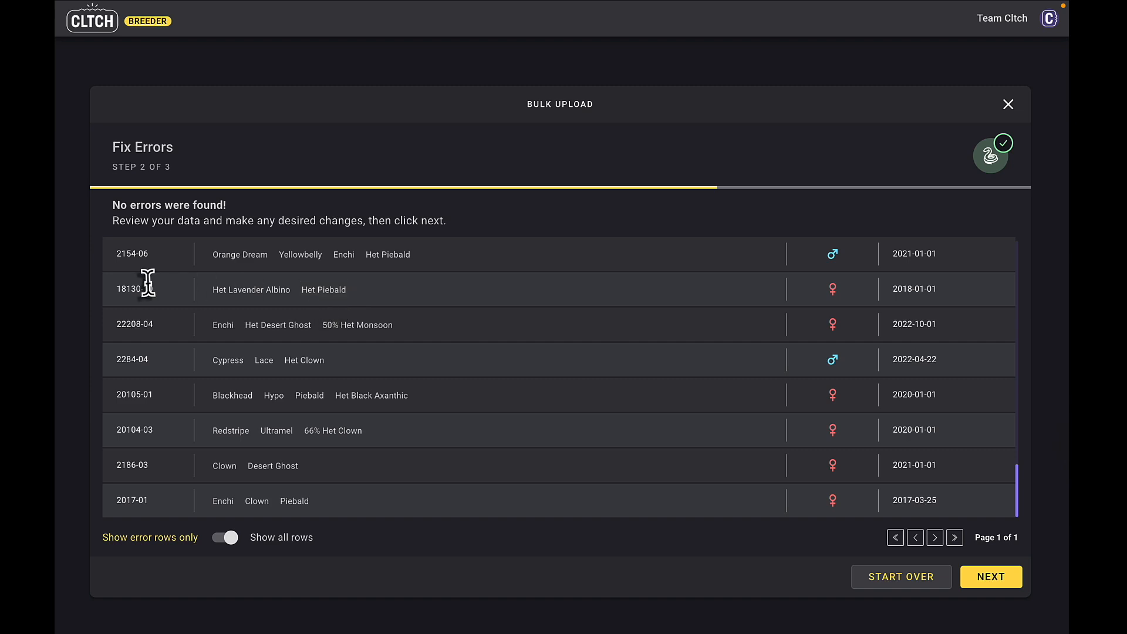
{"action": "left_click", "coordinate": [833, 291]}
{"action": "scroll", "coordinate": [882, 418], "scroll_direction": "up", "scroll_amount": 10}
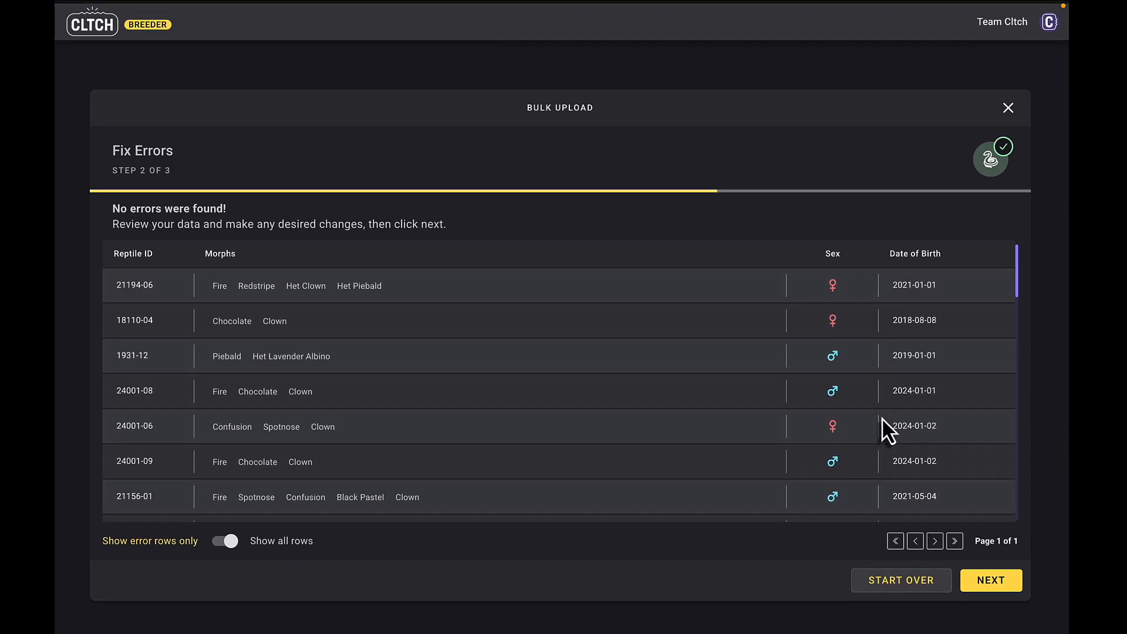
- Proceed to Finish and Import, review the reptile list and import it into the collection
{"action": "left_click", "coordinate": [992, 577]}
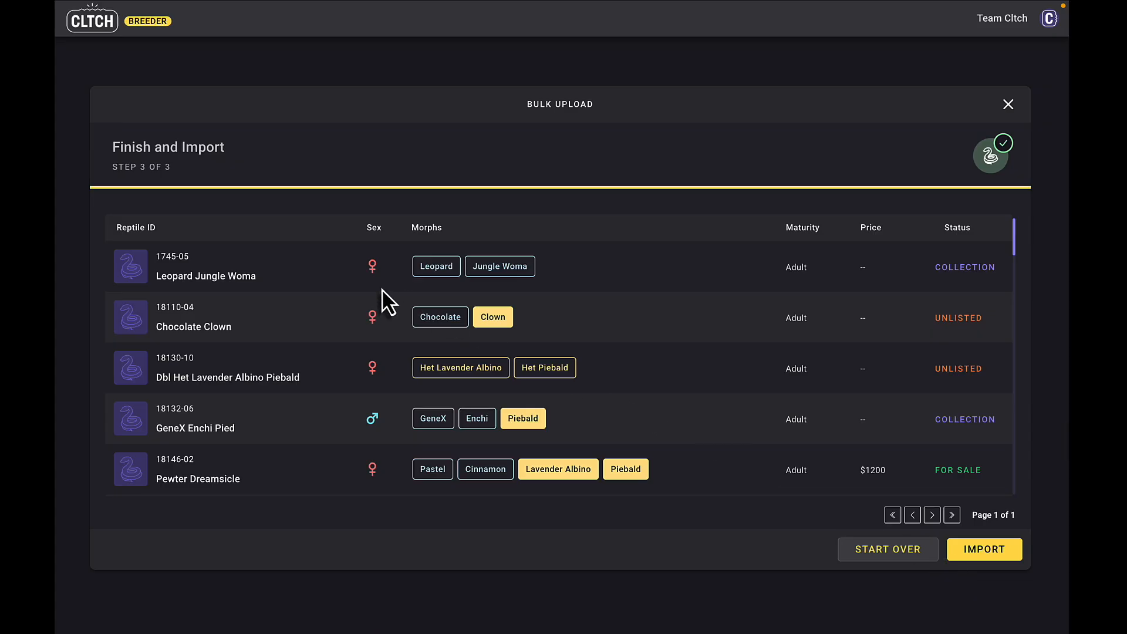
{"action": "scroll", "coordinate": [385, 301], "scroll_direction": "down", "scroll_amount": 10}
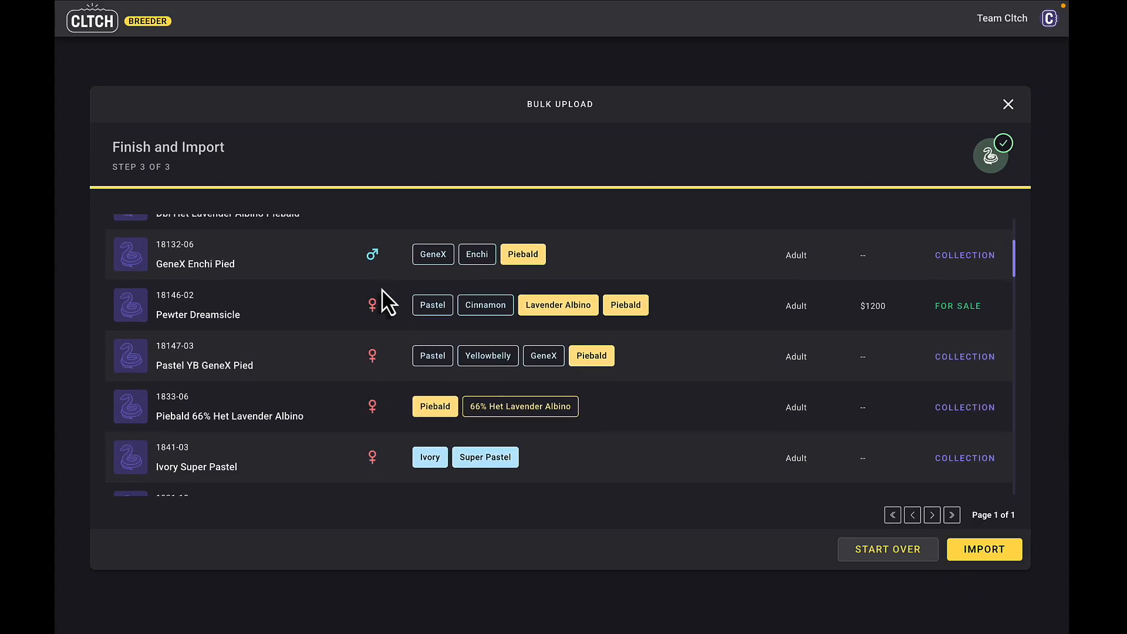
{"action": "scroll", "coordinate": [385, 301], "scroll_direction": "down", "scroll_amount": 13}
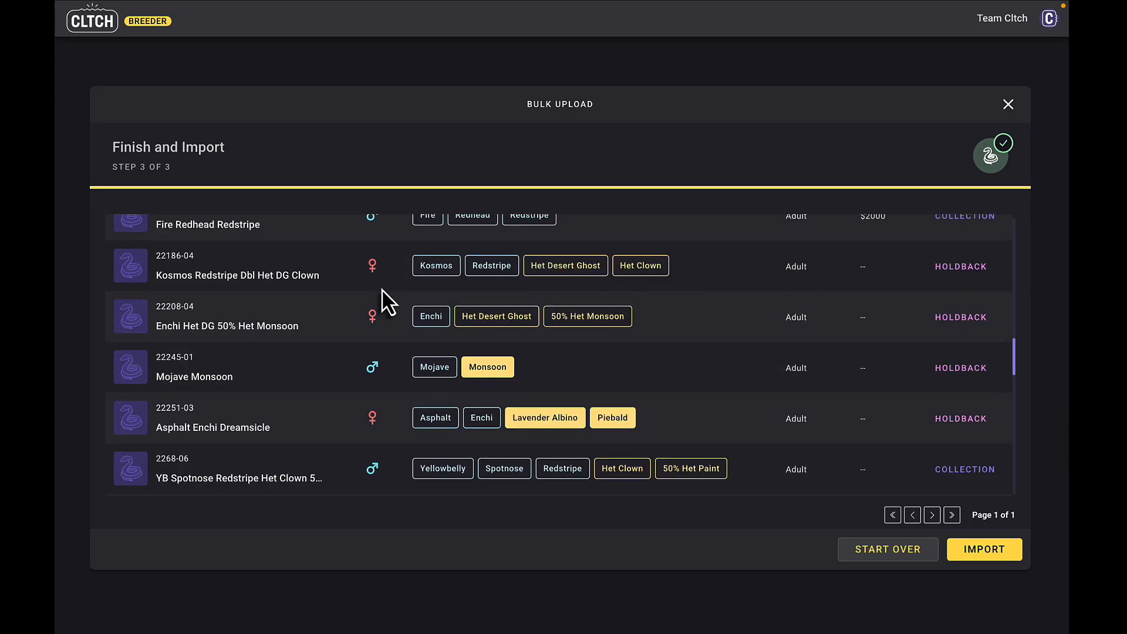
{"action": "scroll", "coordinate": [383, 294], "scroll_direction": "down", "scroll_amount": 11}
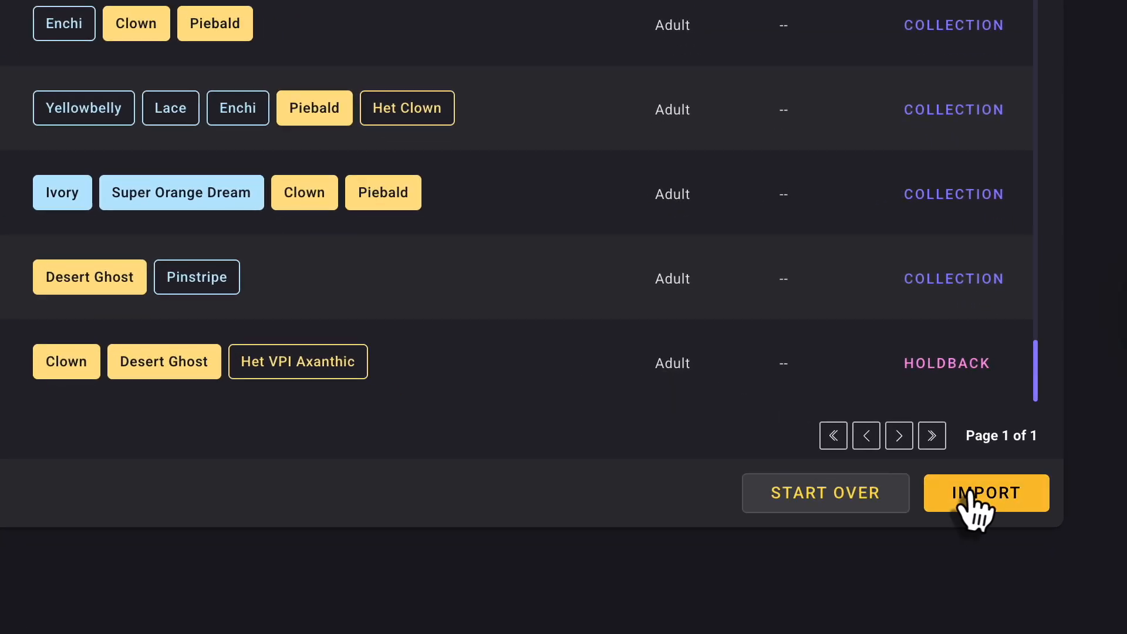
{"action": "left_click", "coordinate": [975, 535]}
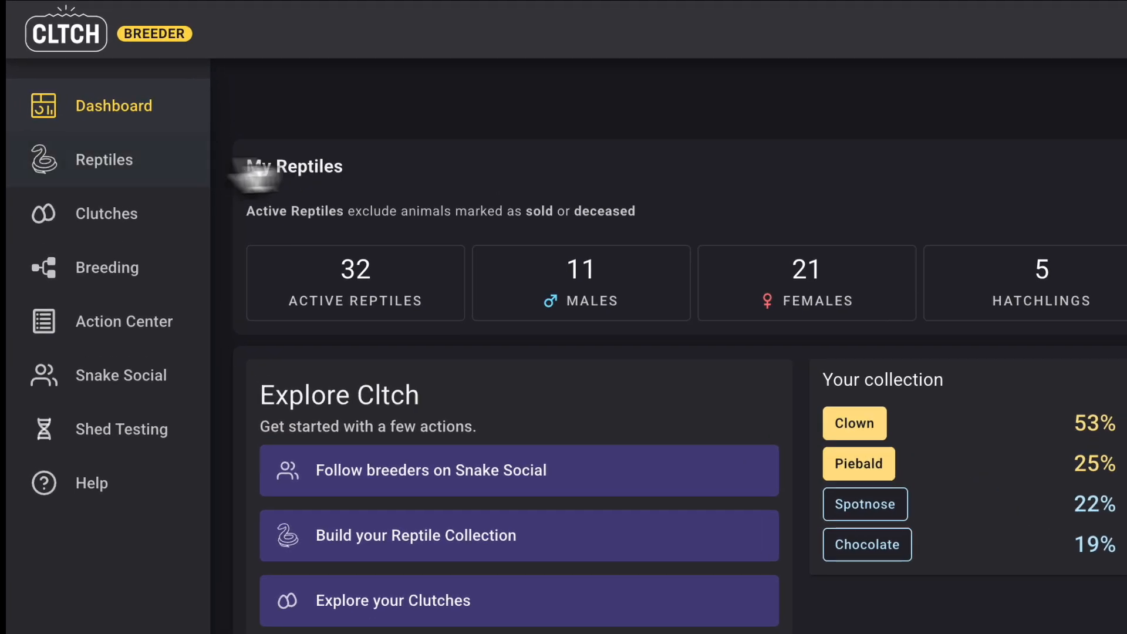
- Open the Reptiles collection and look through the listed animals
{"action": "left_click", "coordinate": [150, 99]}
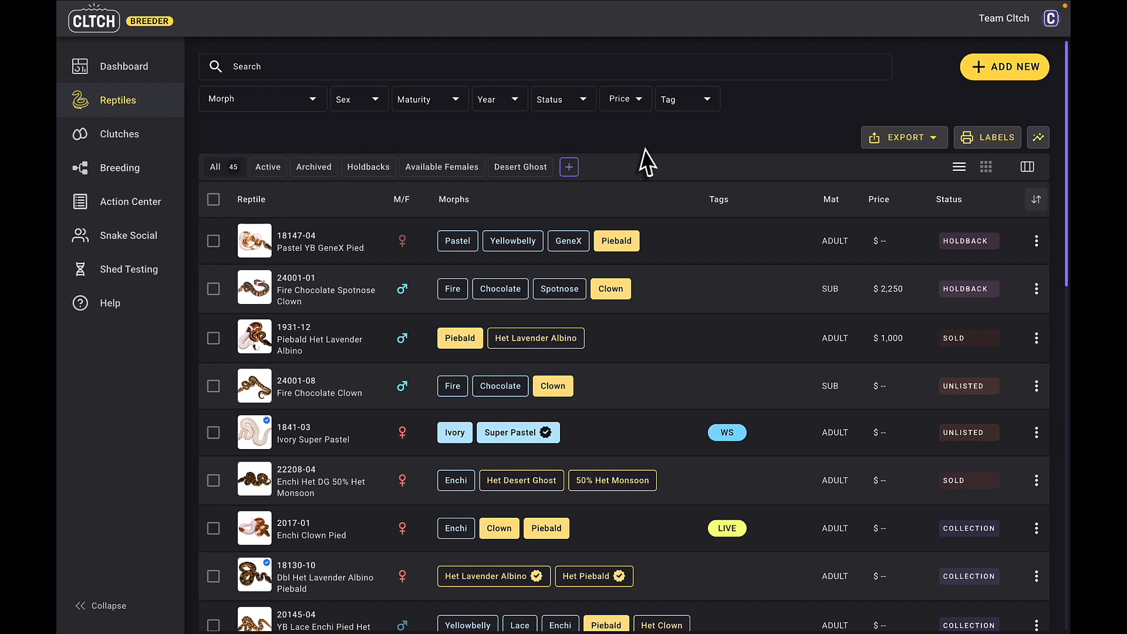
{"action": "scroll", "coordinate": [650, 235], "scroll_direction": "down", "scroll_amount": 4}
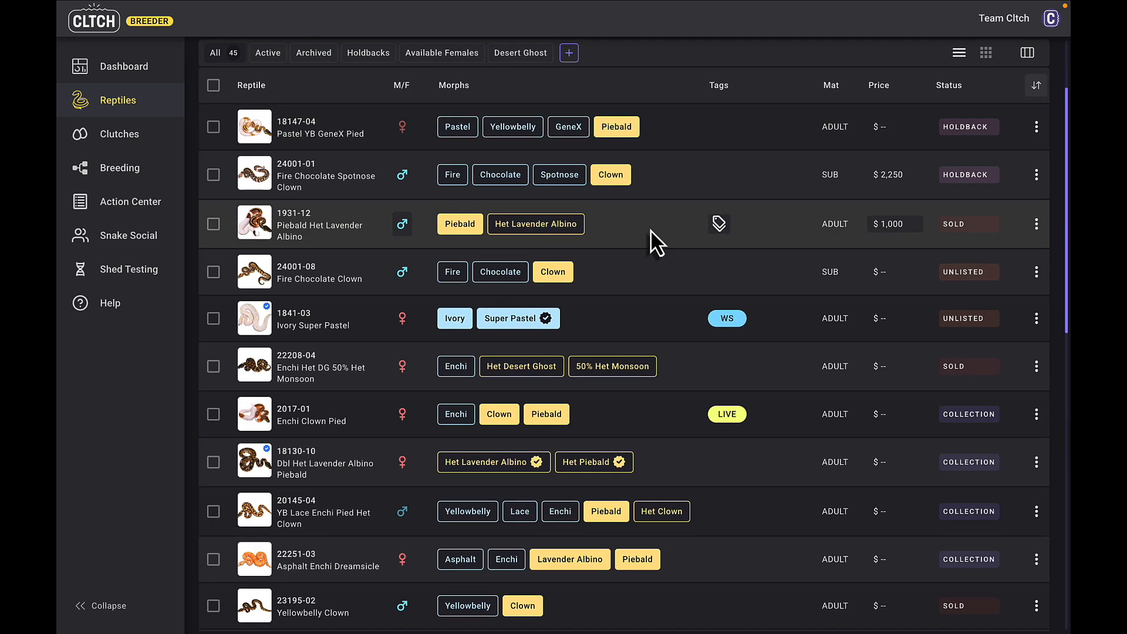
{"action": "scroll", "coordinate": [651, 230], "scroll_direction": "down", "scroll_amount": 5}
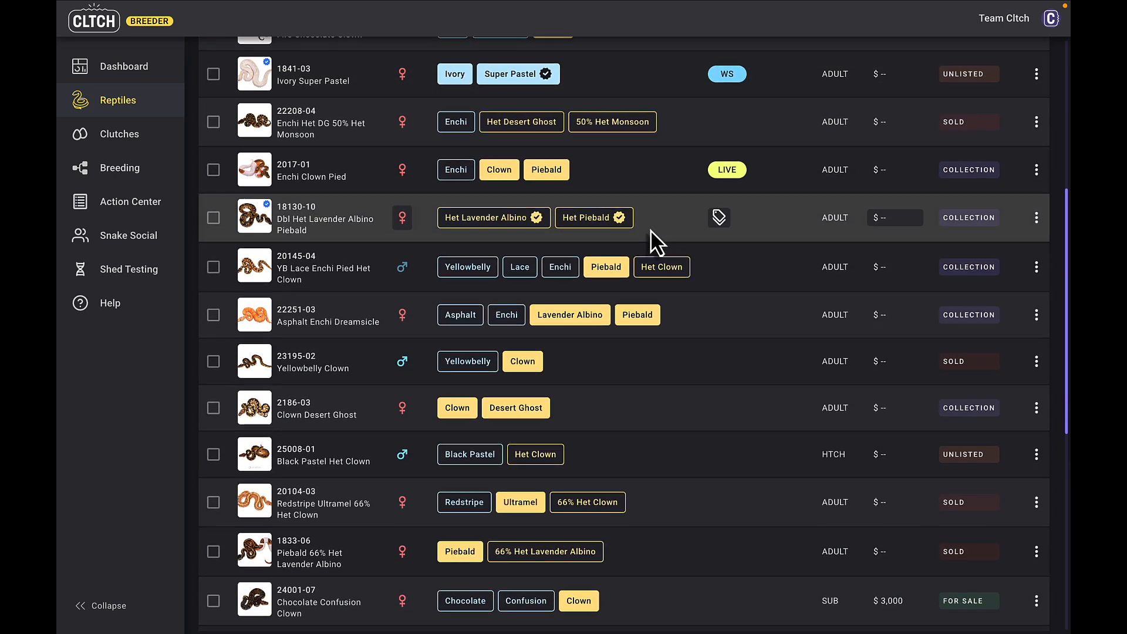
{"action": "scroll", "coordinate": [651, 230], "scroll_direction": "down", "scroll_amount": 5}
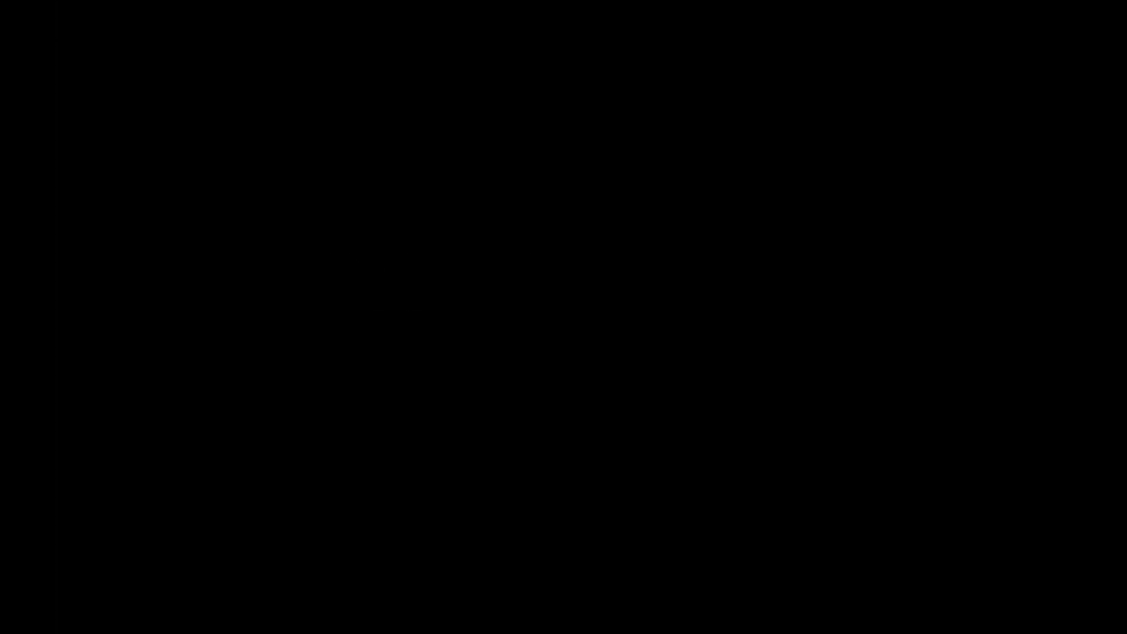